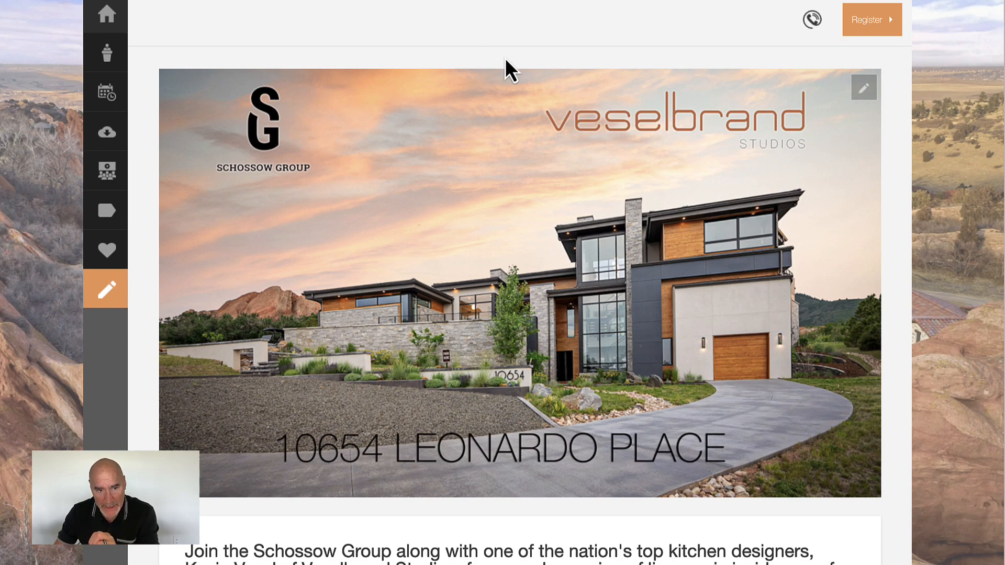
Step: Review the event website's home page, including the banner, description, date, location, summary agenda and featured artists
scroll(504, 58, "down", 2)
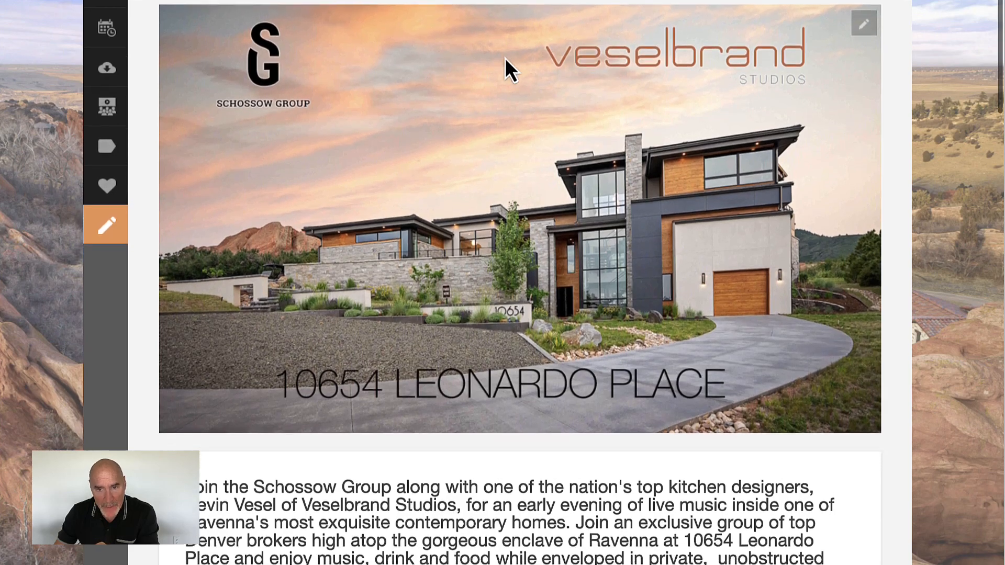
scroll(504, 58, "down", 6)
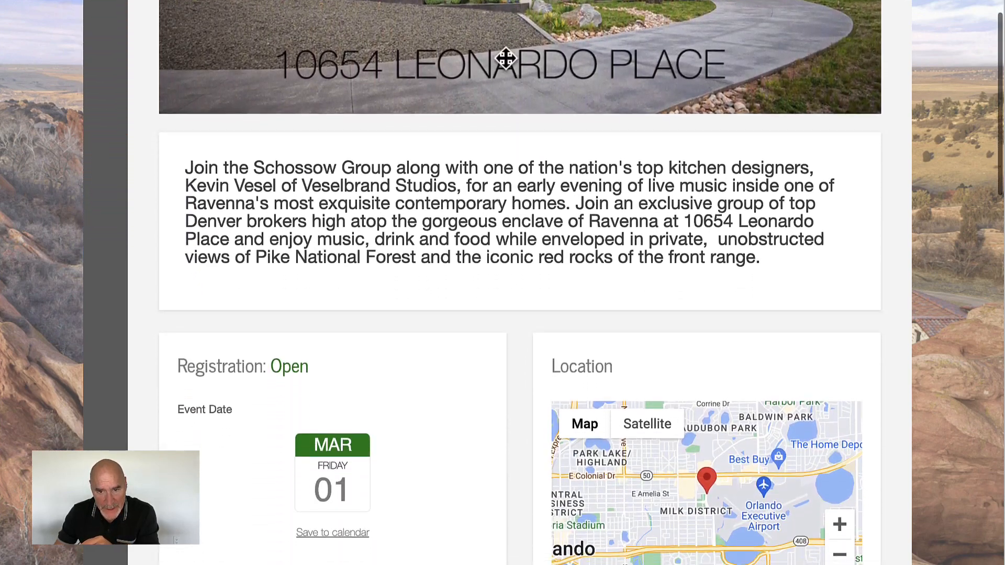
scroll(505, 58, "down", 3)
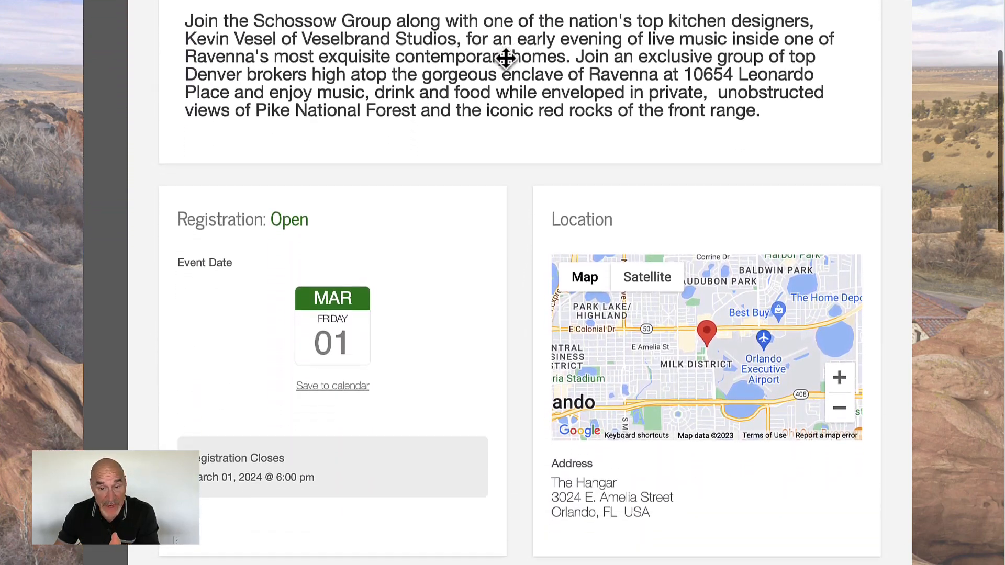
scroll(505, 58, "down", 12)
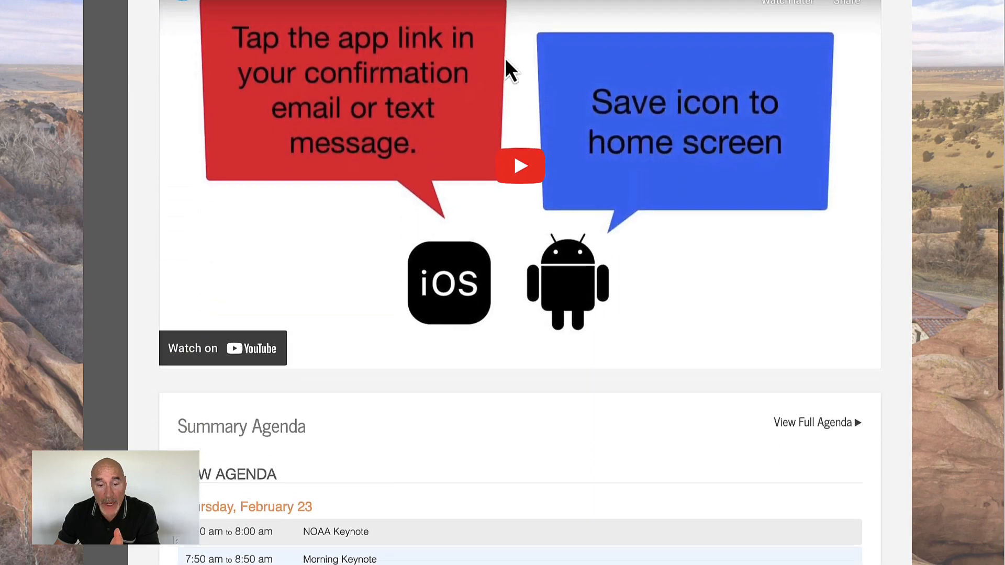
scroll(504, 58, "down", 10)
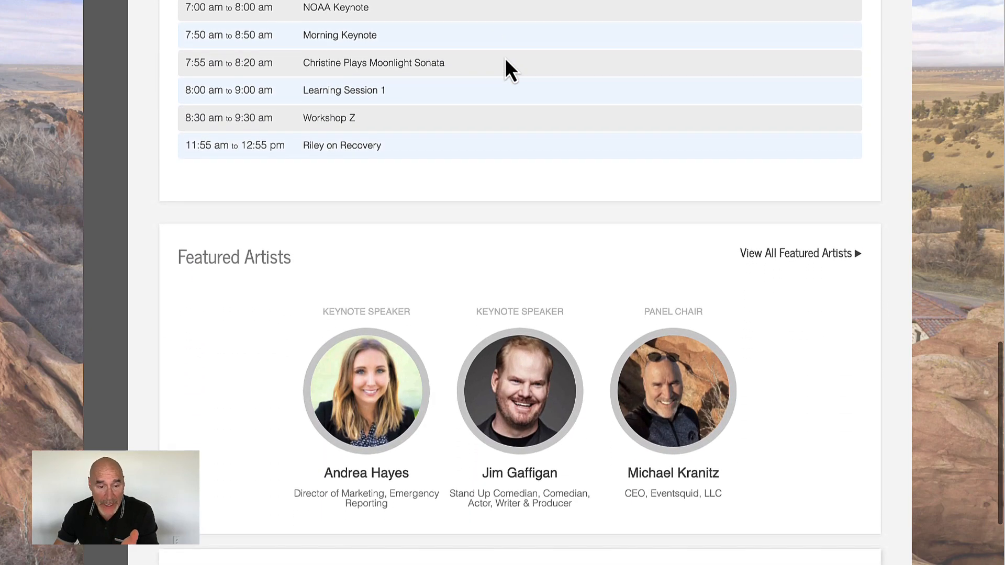
scroll(504, 57, "down", 9)
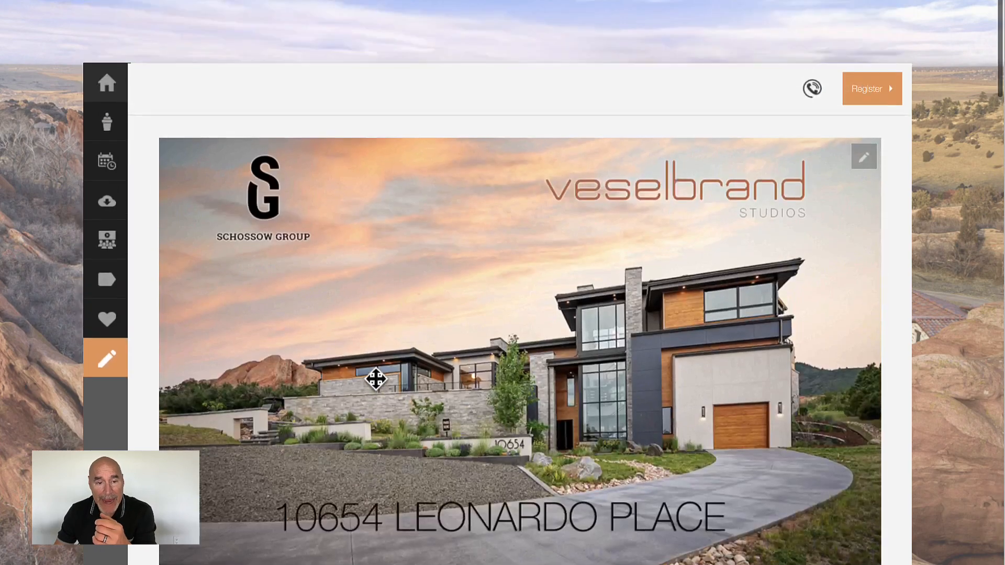
Step: Open the event website's Selected Shots page and look through its photos
scroll(123, 170, "down", 2)
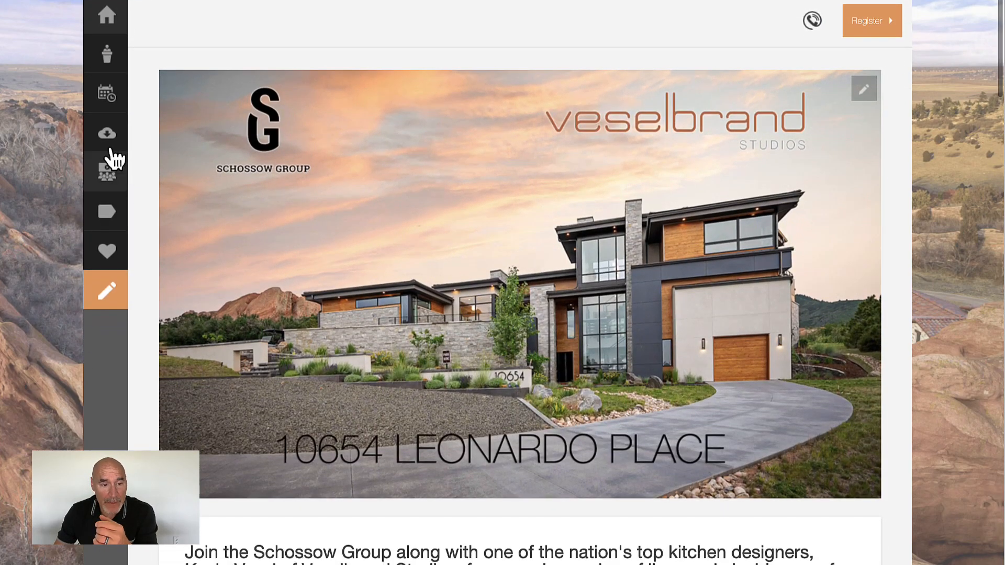
mouse_move(98, 79)
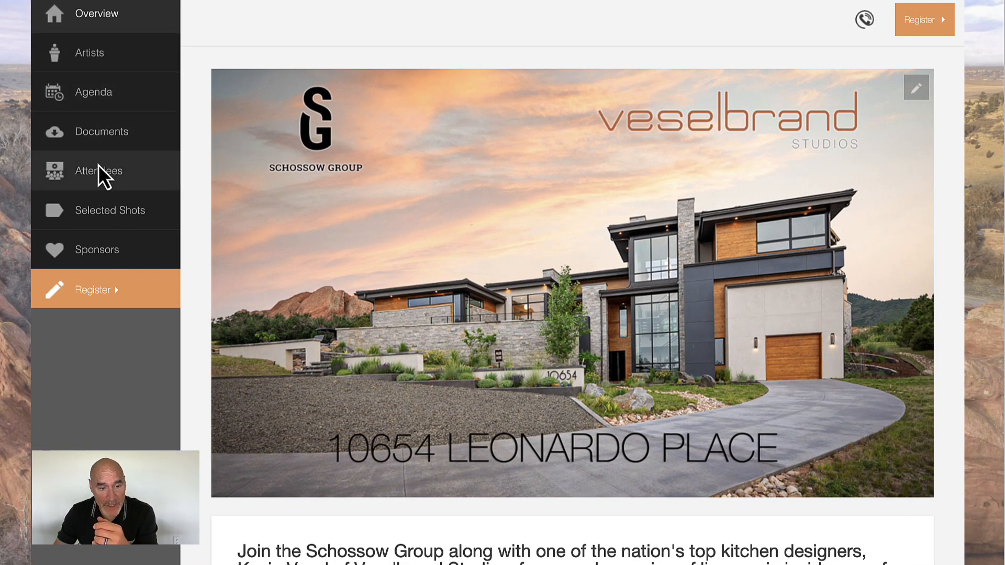
left_click(115, 212)
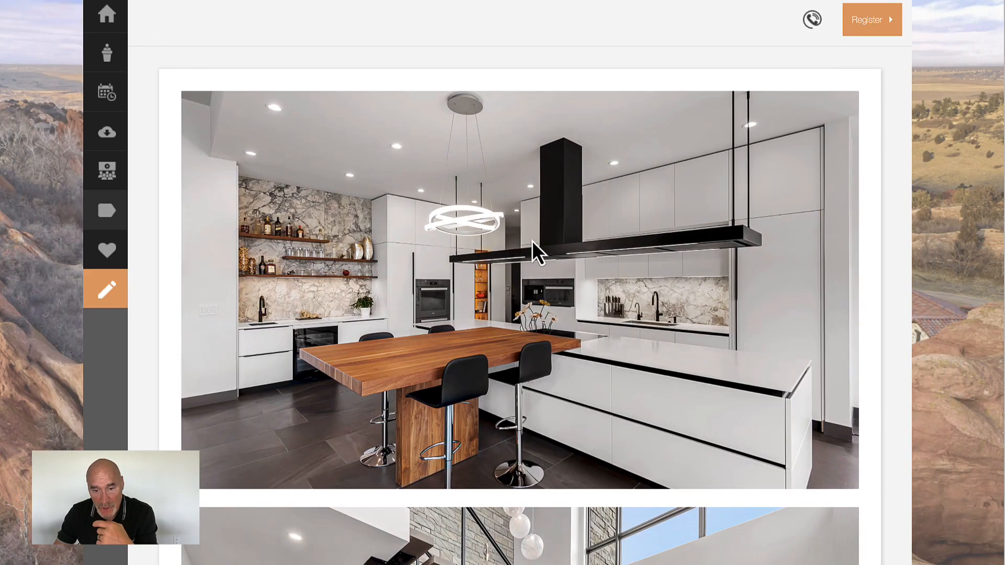
scroll(532, 240, "down", 10)
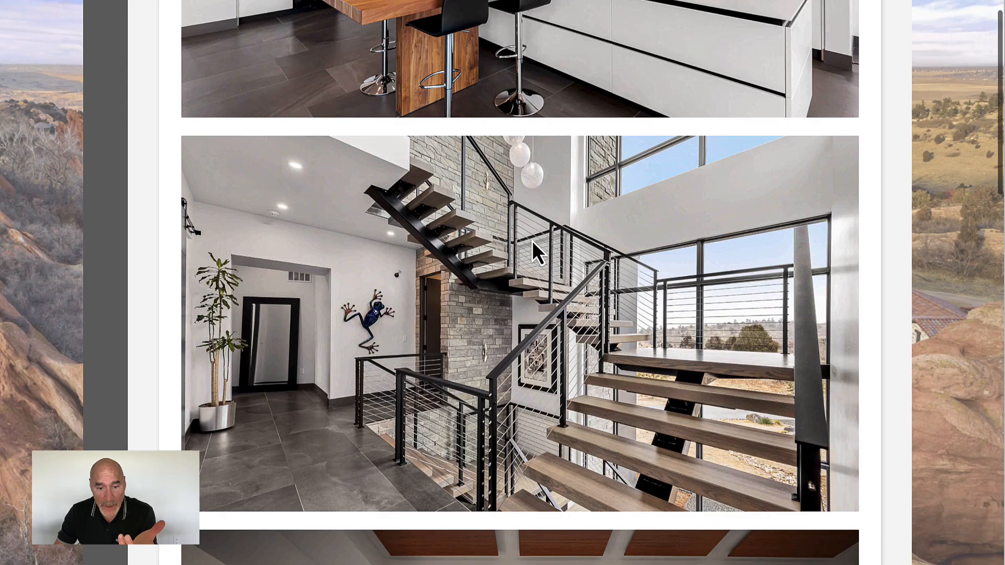
scroll(532, 242, "down", 5)
scroll(597, 257, "up", 15)
scroll(596, 249, "up", 2)
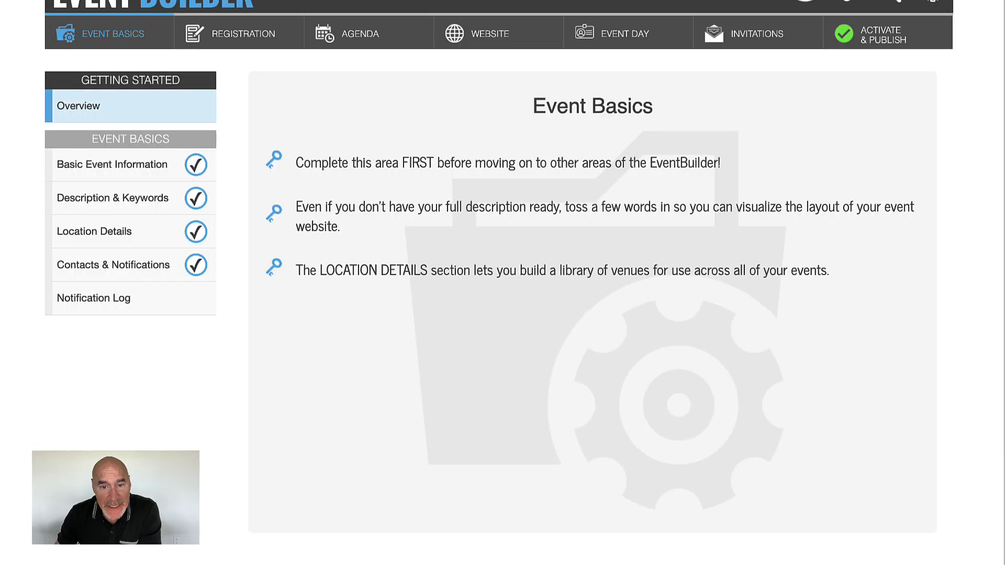
Step: Open the website's Logo & Banner settings and adjust the event site banner's display height to about 576 px
left_click(518, 33)
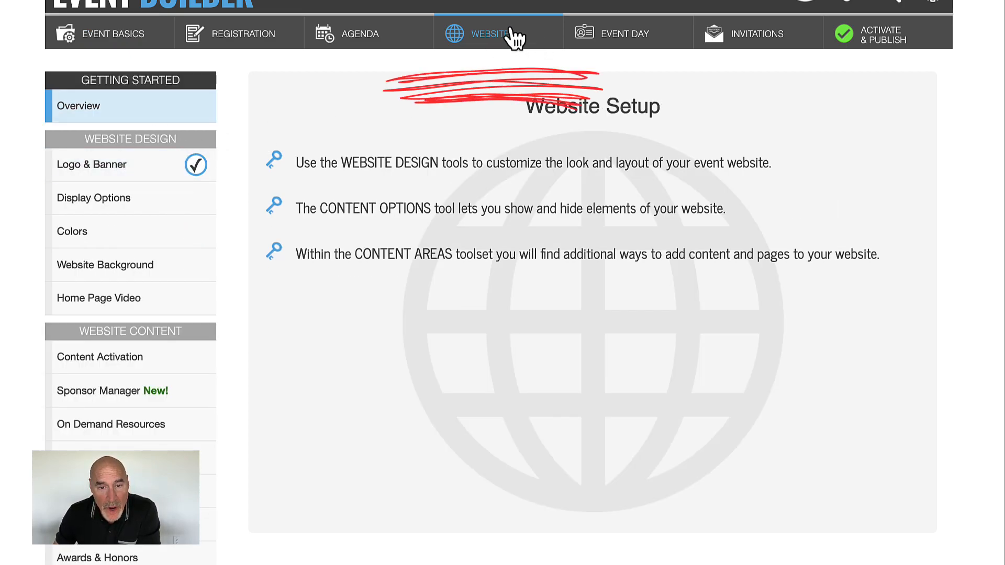
left_click(107, 172)
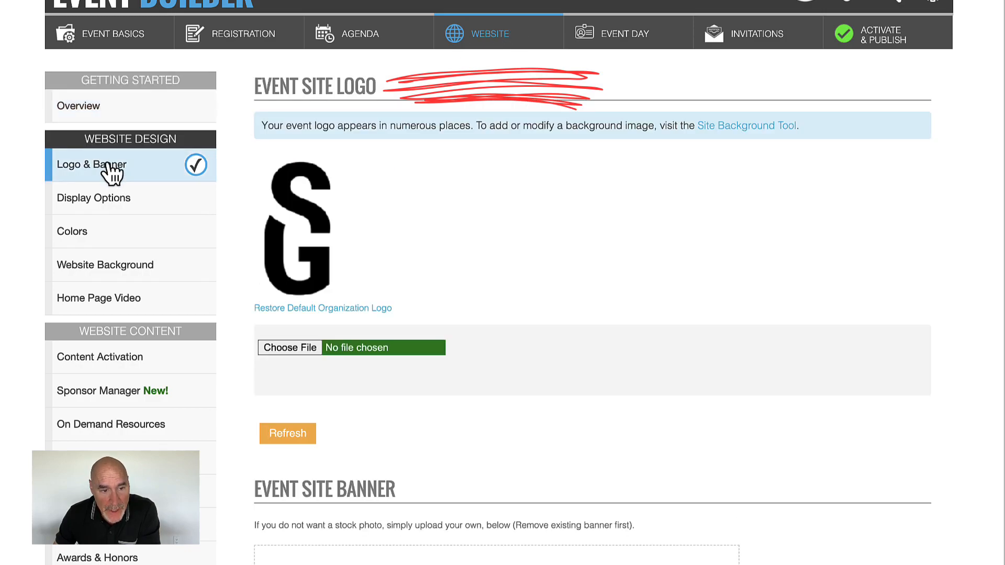
scroll(539, 205, "down", 3)
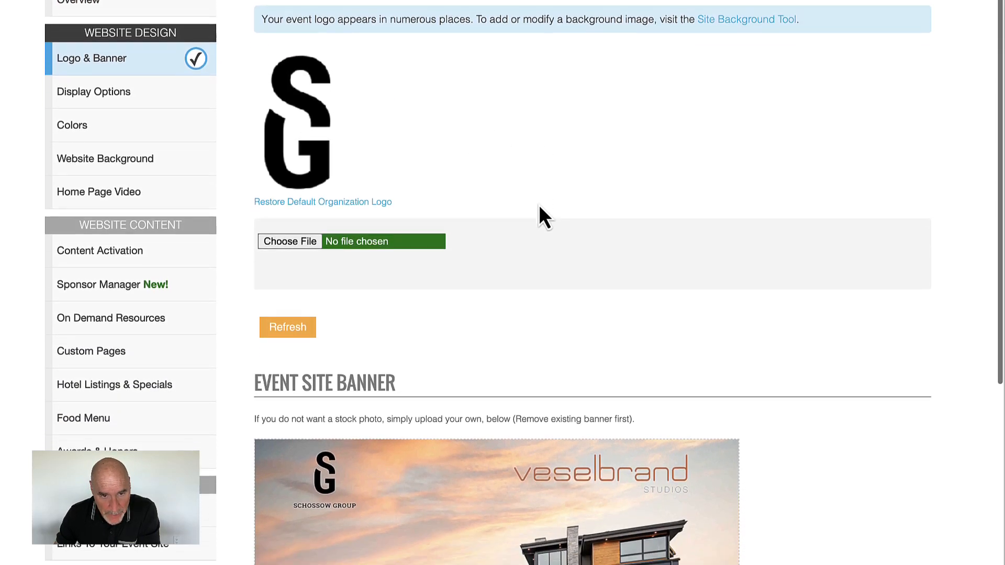
scroll(539, 206, "down", 5)
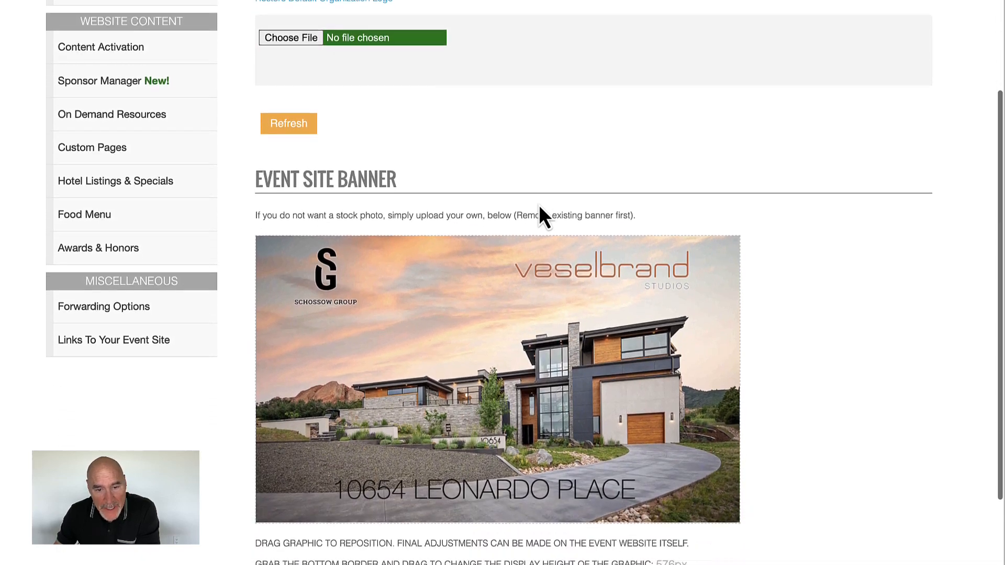
scroll(539, 205, "down", 2)
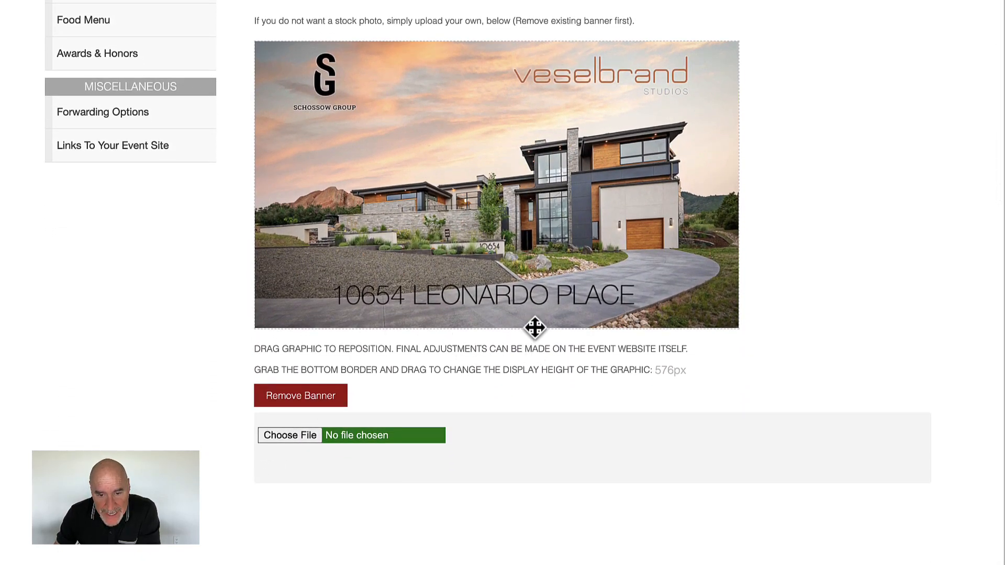
mouse_move(533, 316)
left_mouse_down()
mouse_move(529, 244)
mouse_move(522, 300)
mouse_move(520, 242)
mouse_move(517, 327)
mouse_move(517, 315)
left_mouse_up()
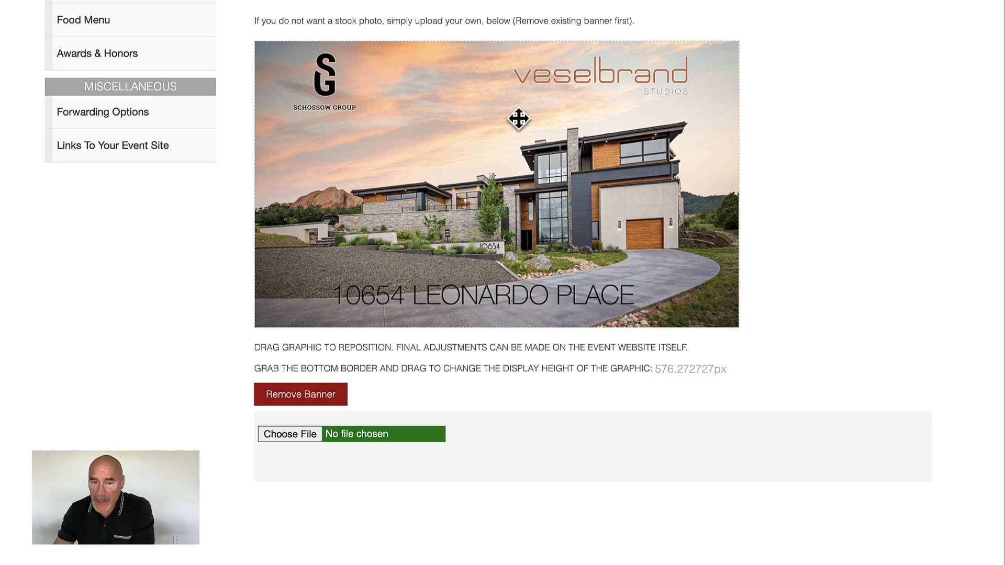
Step: Open the Website Background settings for the event site and registration form
scroll(490, 144, "up", 10)
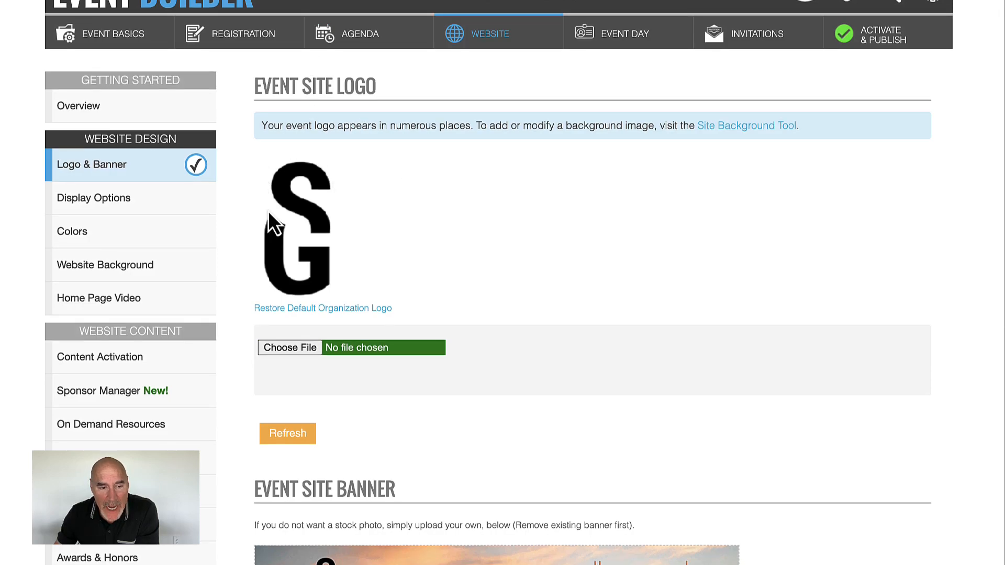
left_click(132, 272)
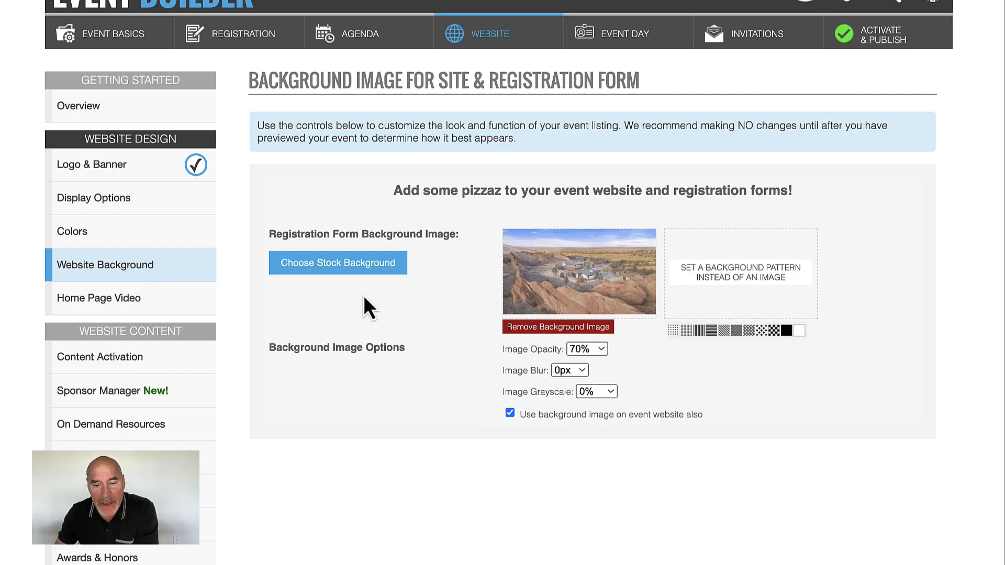
scroll(365, 298, "down", 3)
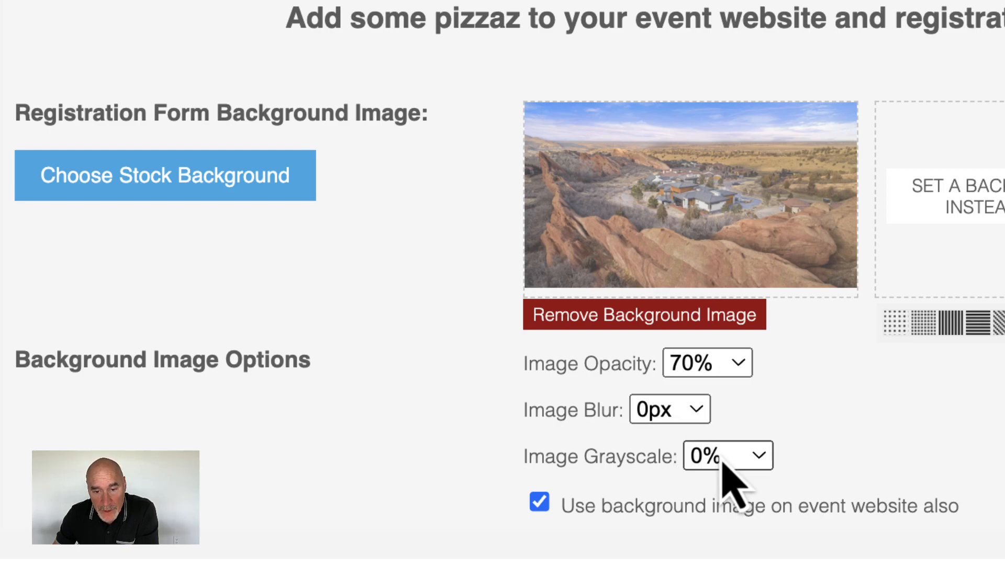
Step: Set the background image's opacity to 40%, blur to 2px and grayscale to 90%
left_click(713, 373)
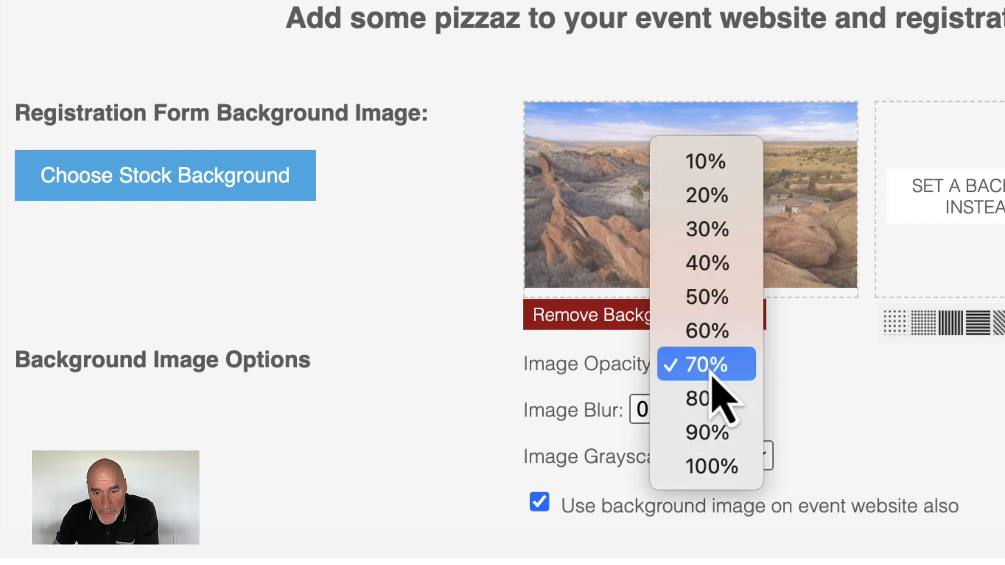
left_click(708, 264)
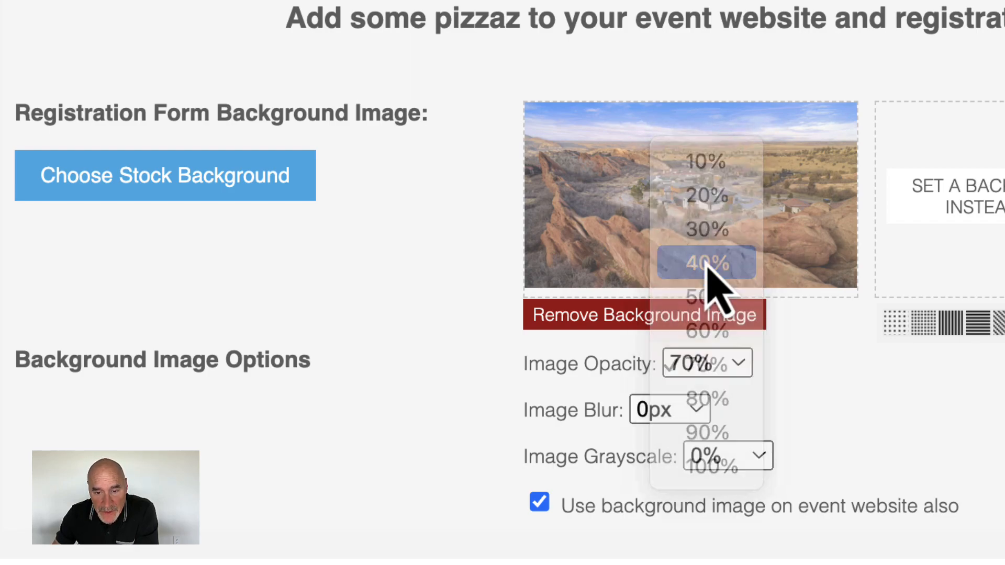
left_click(680, 413)
left_click(673, 479)
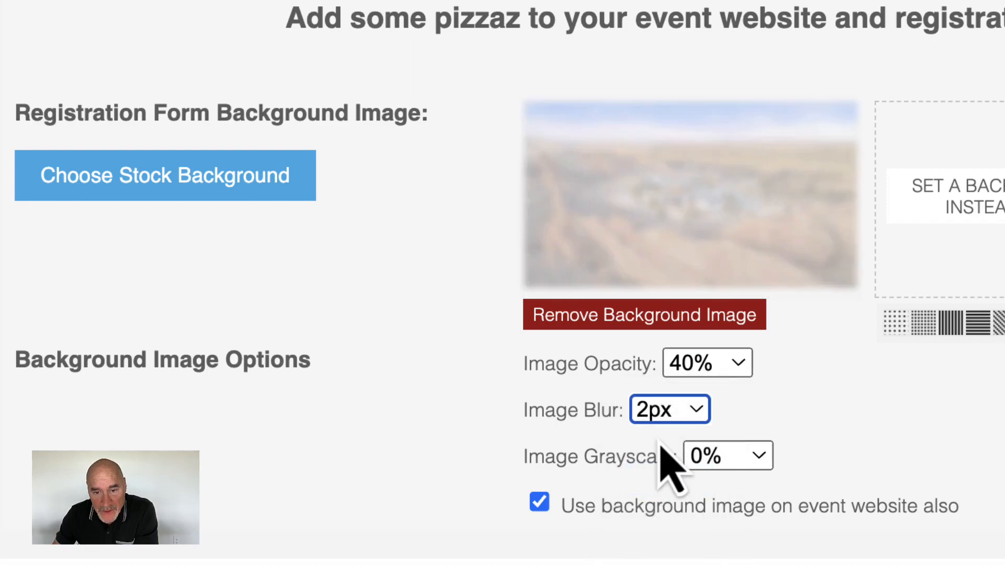
left_click(712, 459)
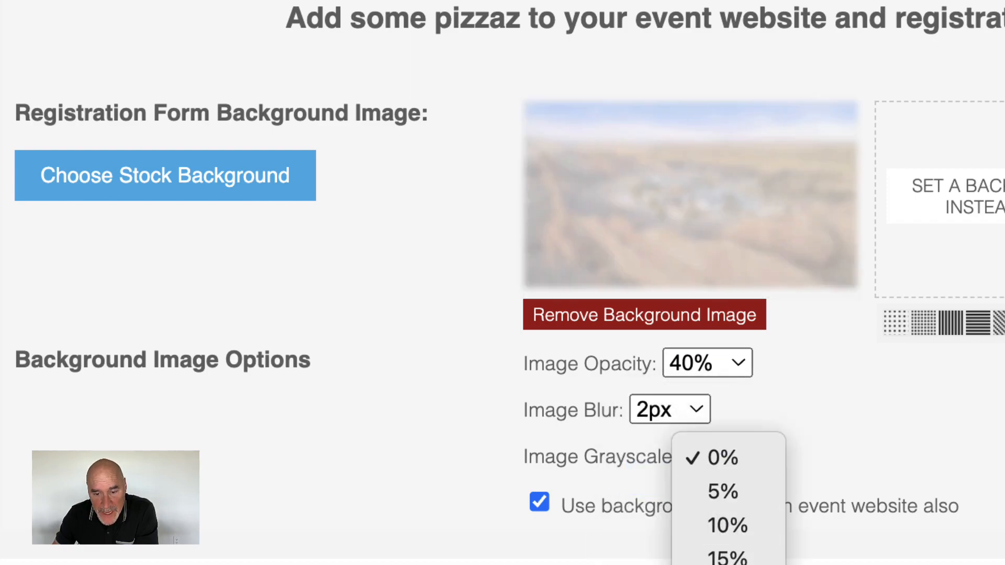
left_click(727, 562)
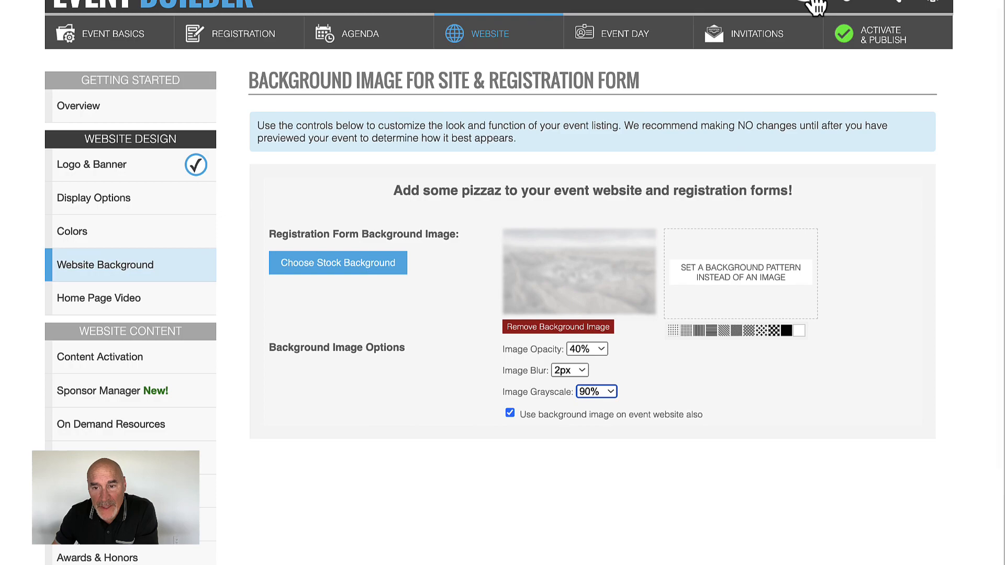
Step: Preview the event website and check how the adjusted background image looks behind the home page content
left_click(811, 5)
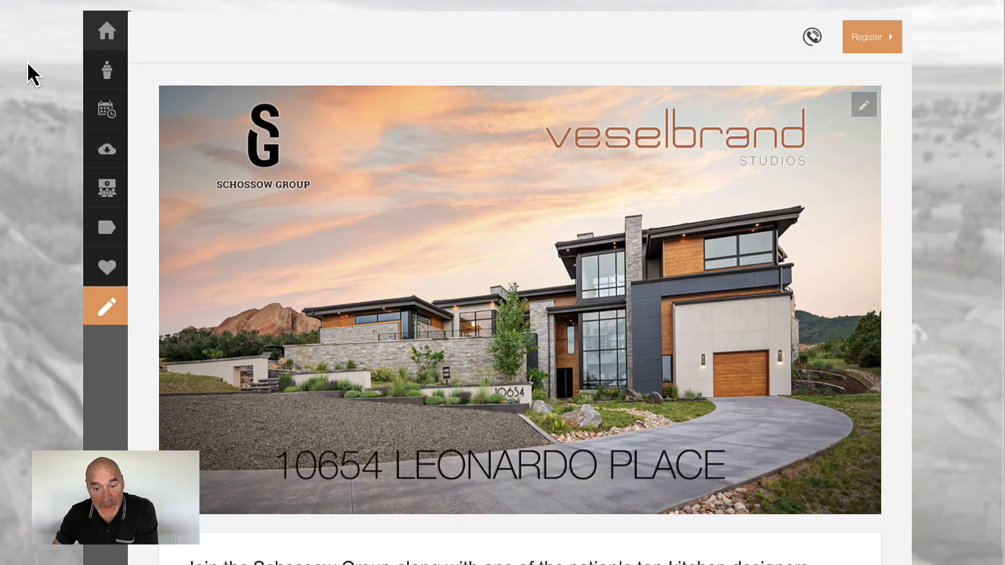
scroll(24, 67, "down", 12)
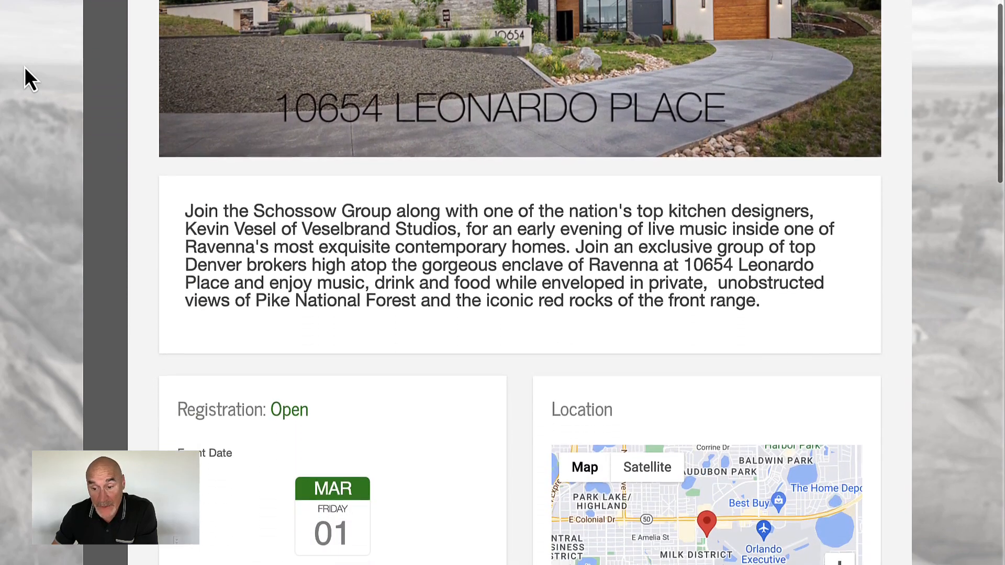
scroll(24, 67, "down", 12)
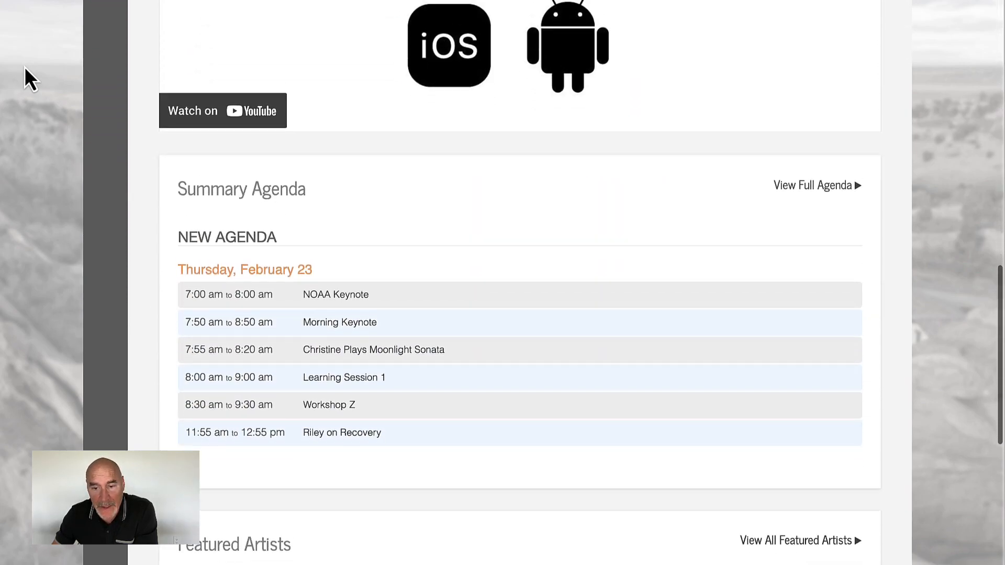
scroll(24, 67, "up", 18)
scroll(24, 67, "up", 6)
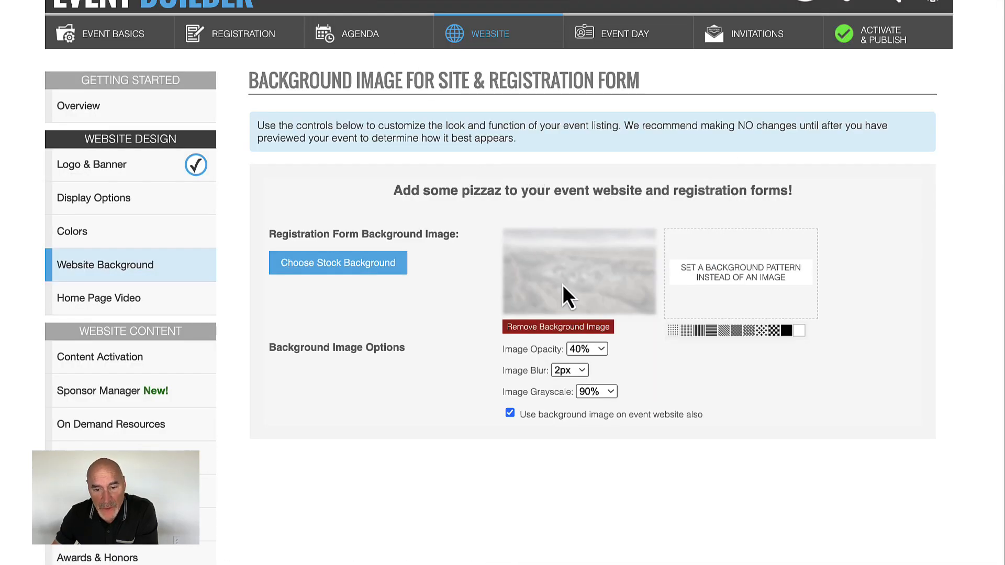
Step: Set the background image's blur to 0px, opacity to 80% and grayscale to 10%
left_click(567, 373)
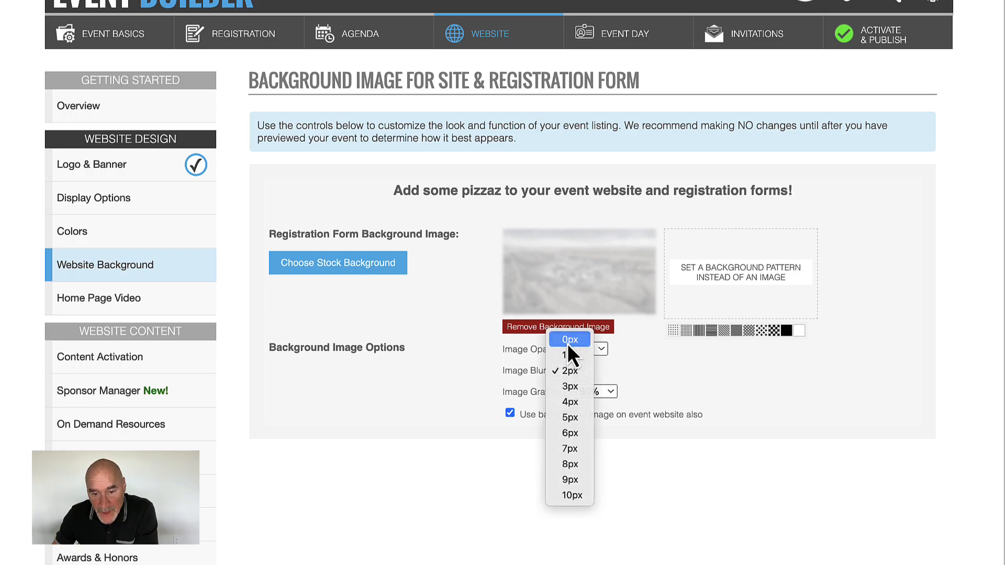
left_click(568, 343)
left_click(589, 360)
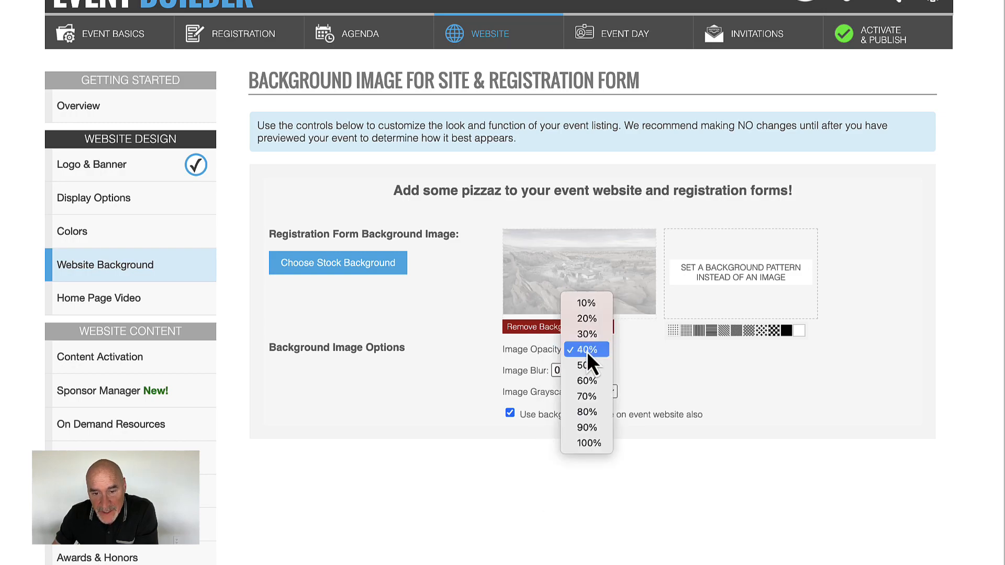
left_click(595, 416)
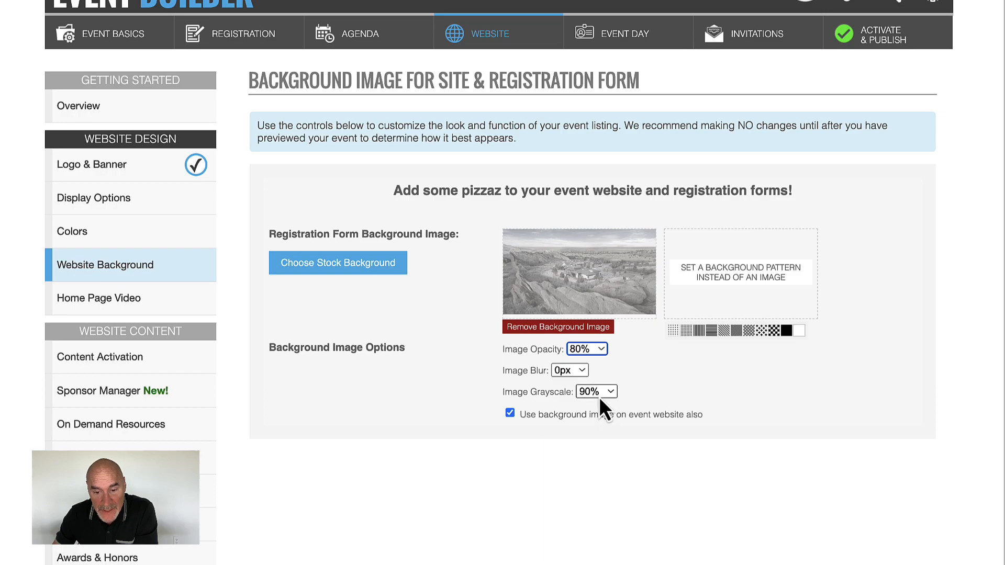
left_click(599, 395)
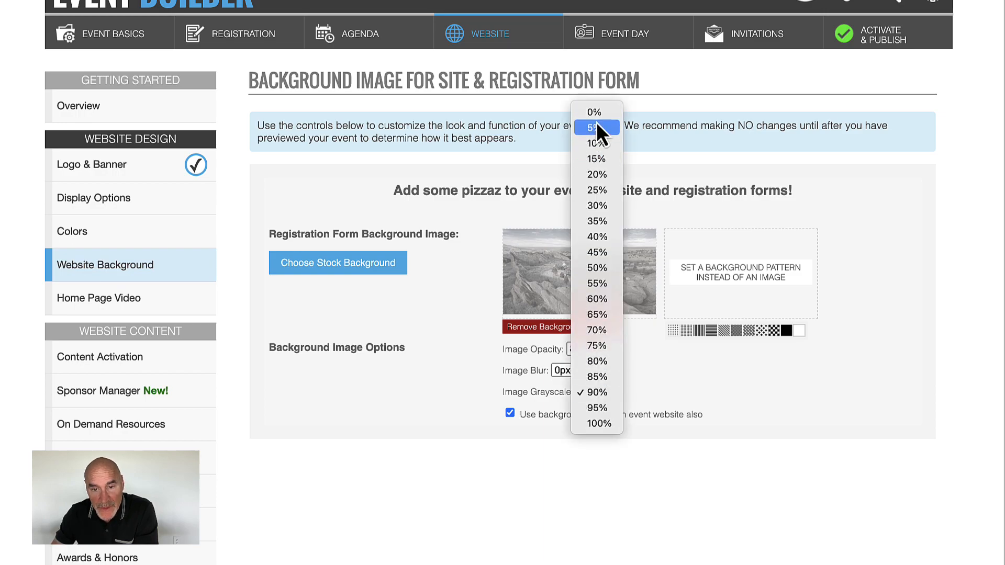
left_click(595, 143)
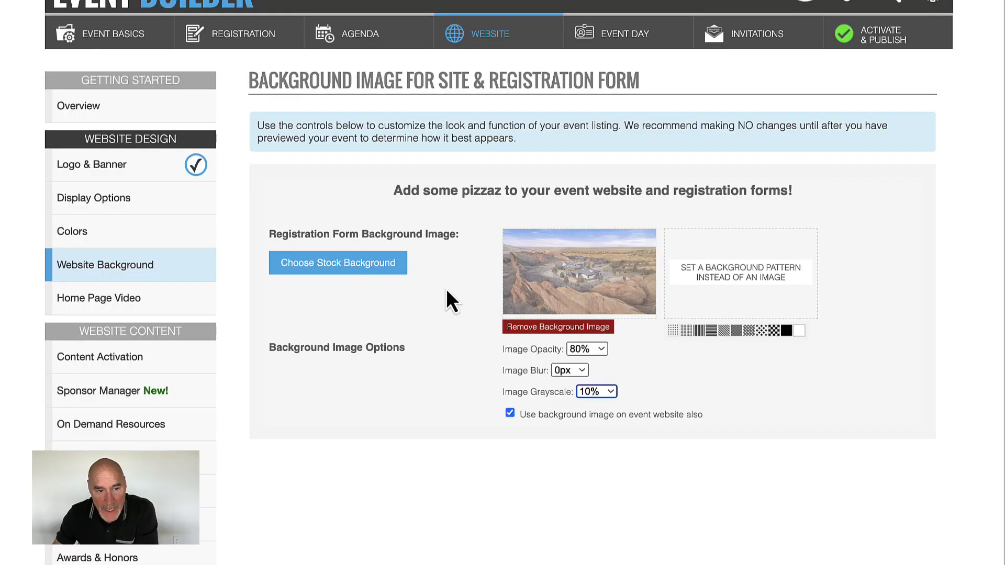
Step: Open the Colors settings, view the hex color code of the Attendee Registration buttons in the color picker, and cancel without changing it
left_click(115, 238)
scroll(404, 287, "down", 3)
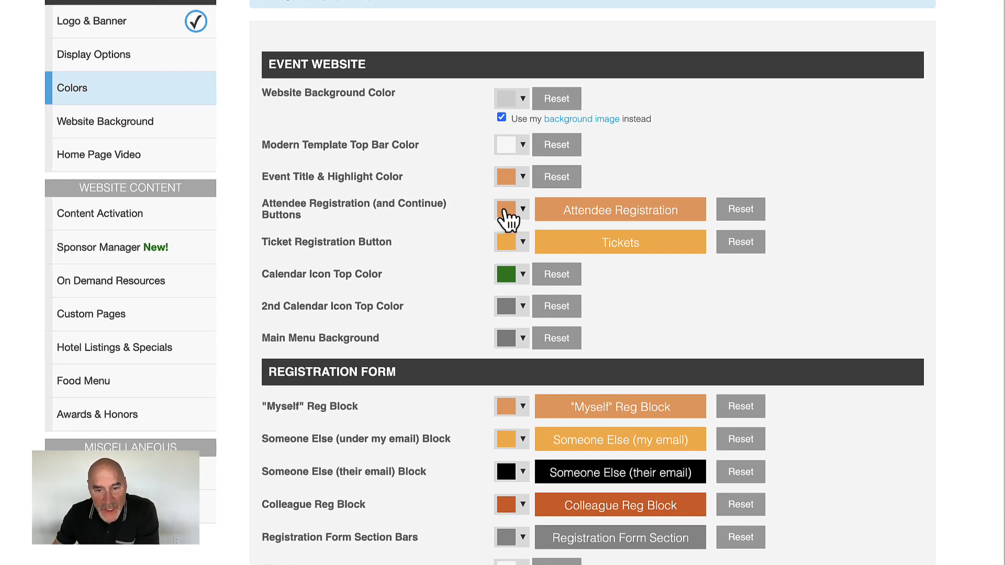
left_click(506, 212)
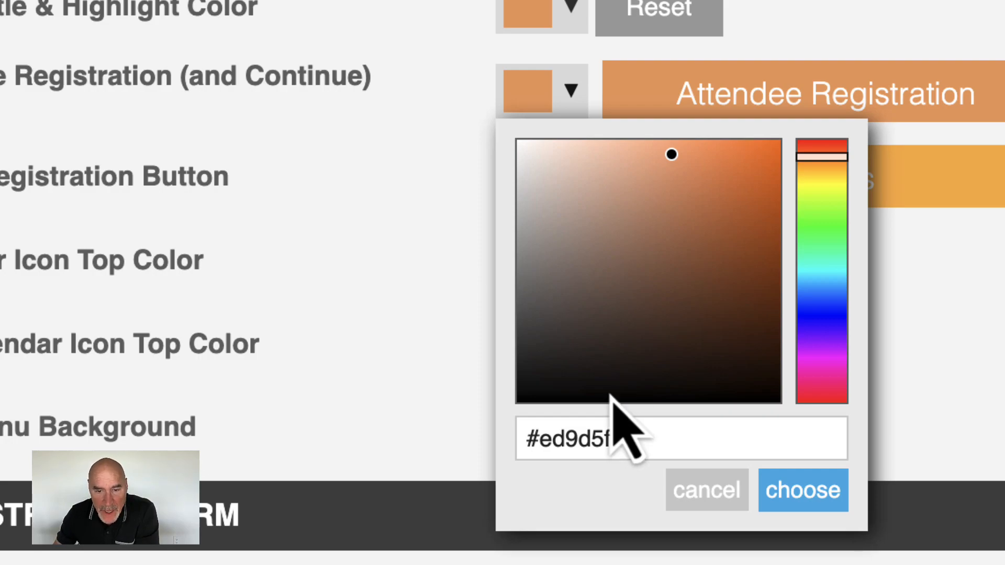
left_click(607, 439)
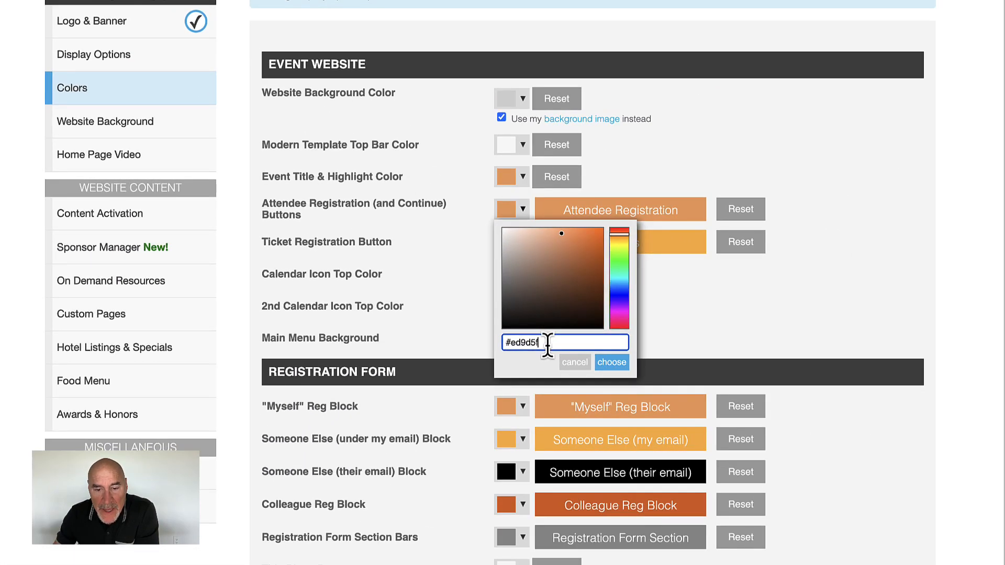
left_click(568, 363)
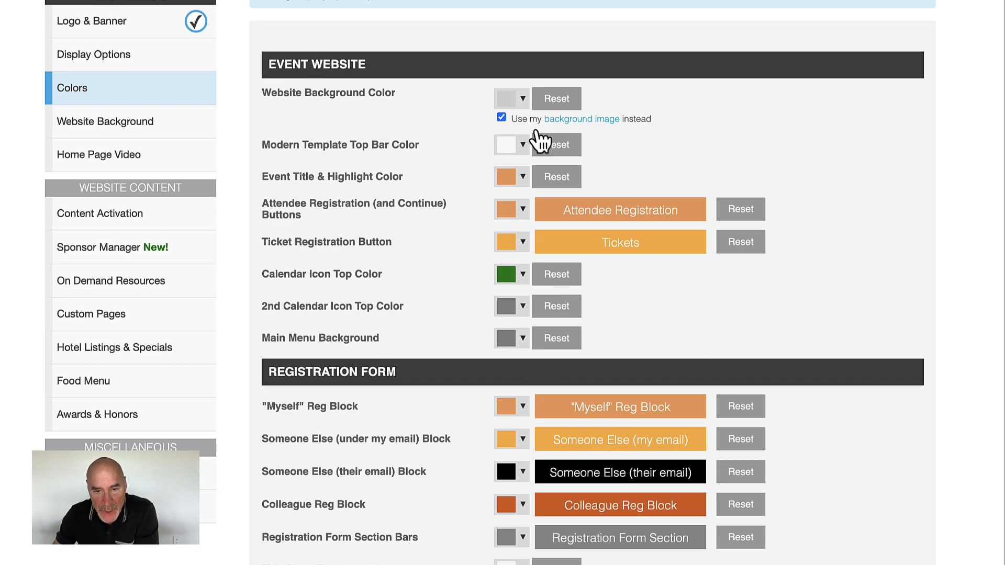
Step: Review the color options offered for the event website and the registration form elements
scroll(533, 327, "down", 1)
scroll(533, 329, "down", 4)
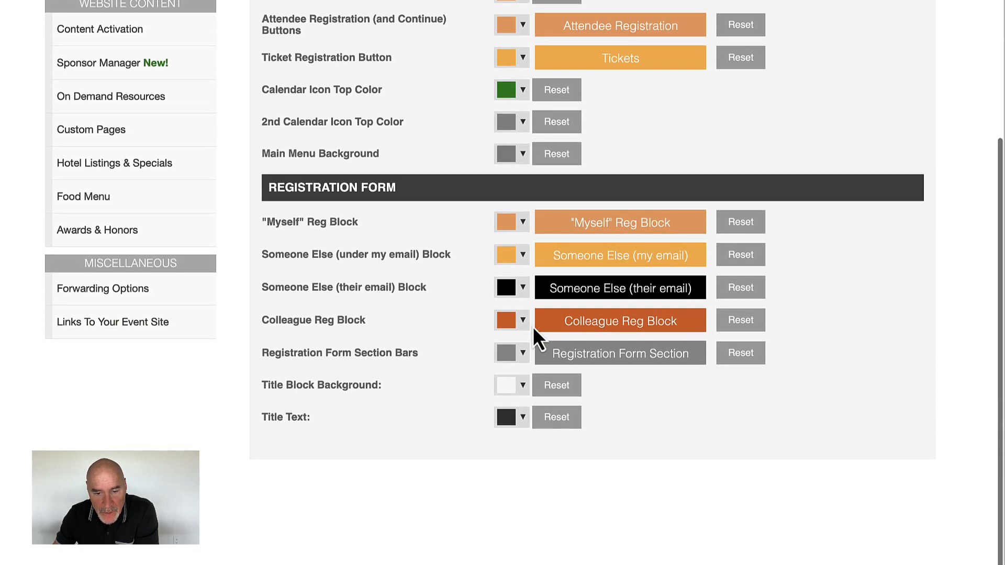
scroll(533, 329, "up", 5)
scroll(534, 328, "down", 2)
scroll(532, 326, "down", 1)
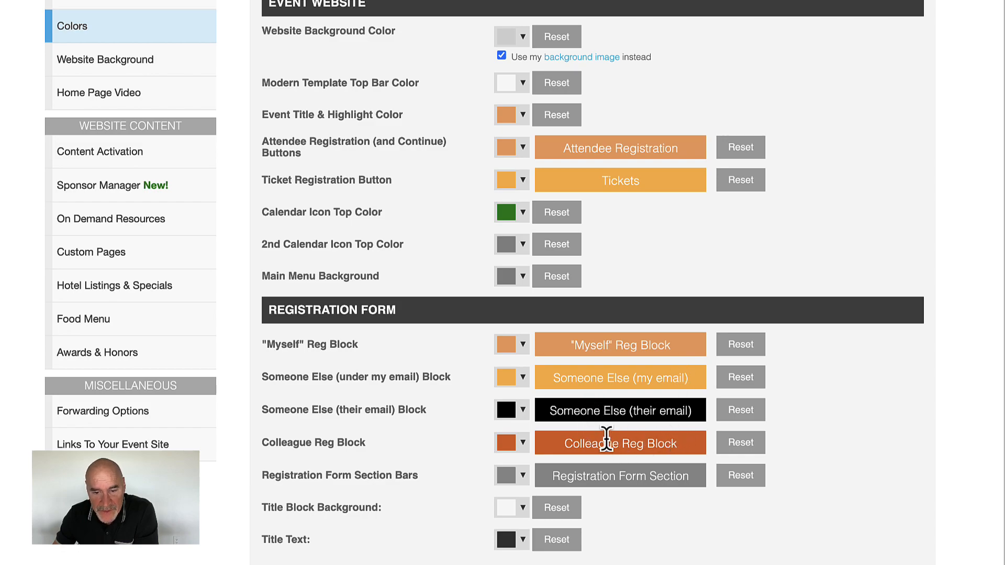
scroll(535, 387, "up", 4)
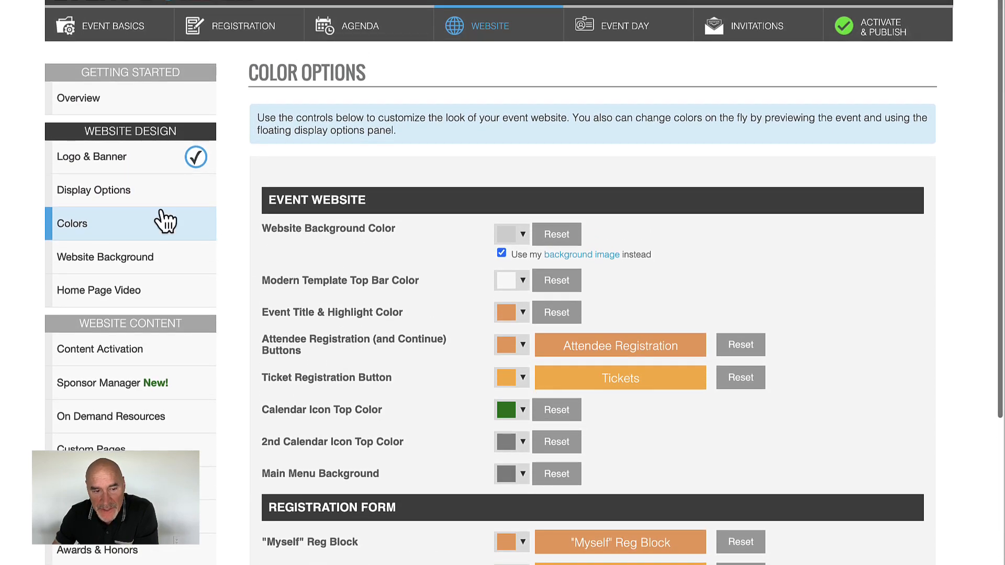
Step: Open the content display options for the event site and bring up the site template choices
left_click(112, 201)
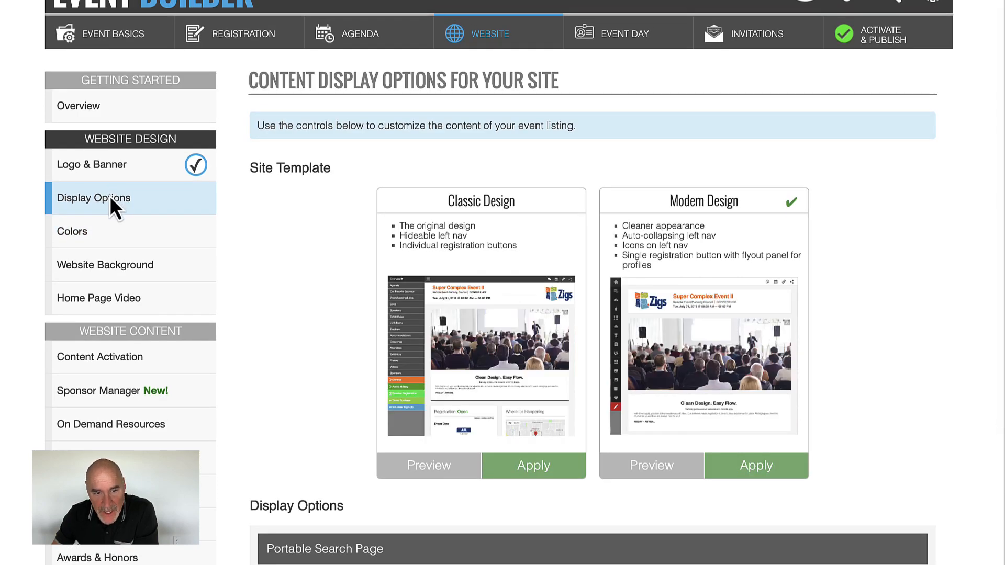
scroll(331, 293, "down", 2)
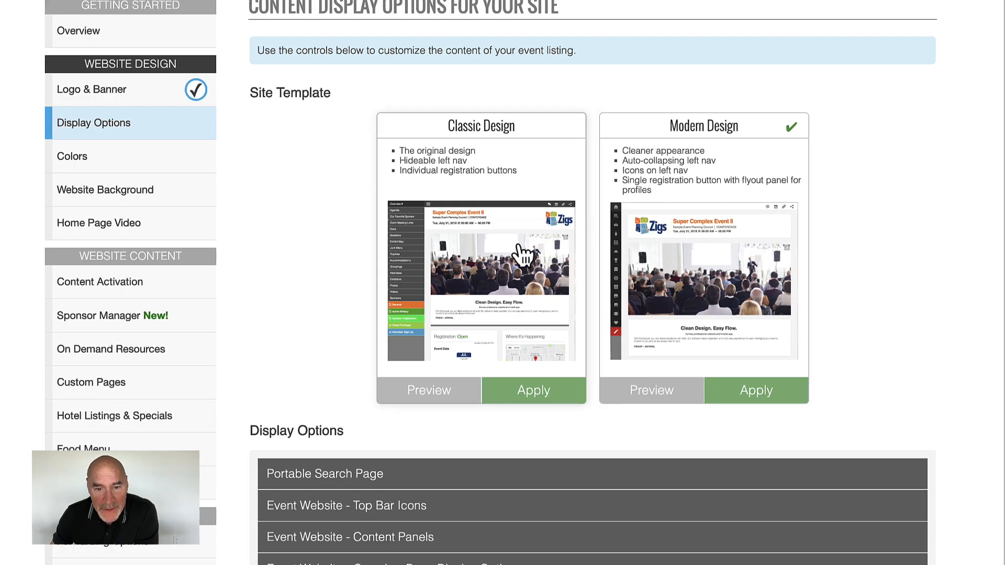
Step: Apply the Classic Design template, refresh the site preview, expand and collapse its left navigation, and look through the home page
left_click(527, 397)
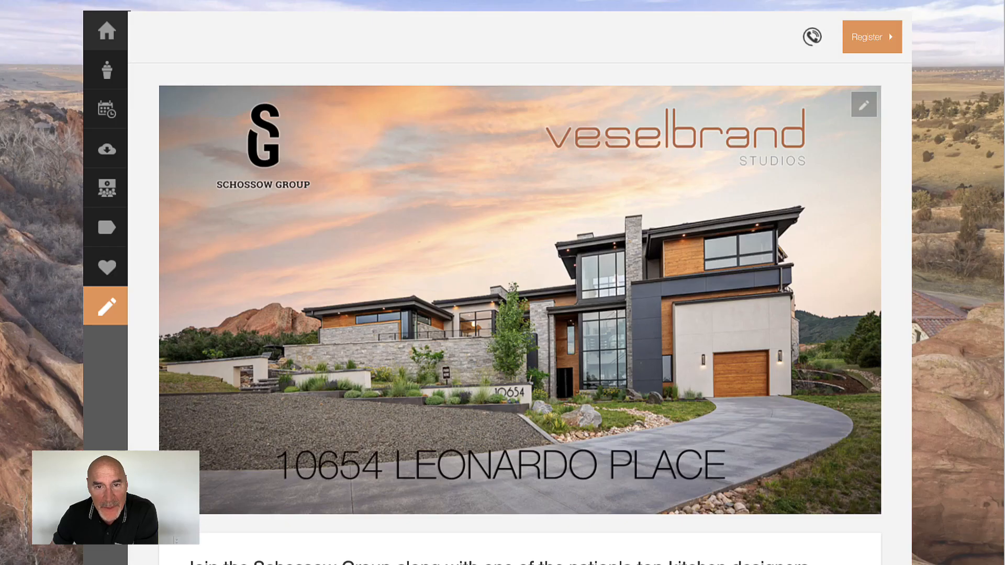
key("super+r")
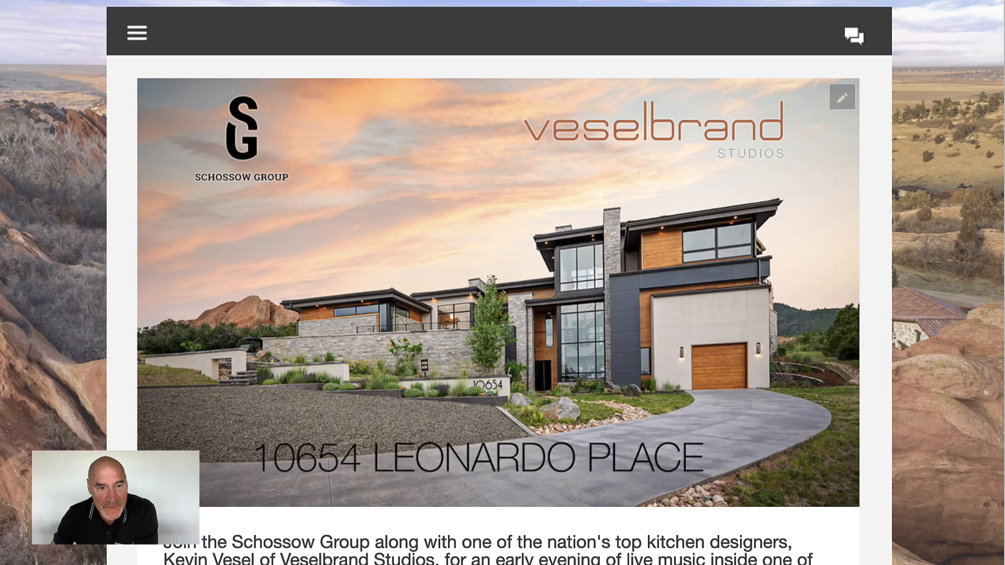
left_click(137, 34)
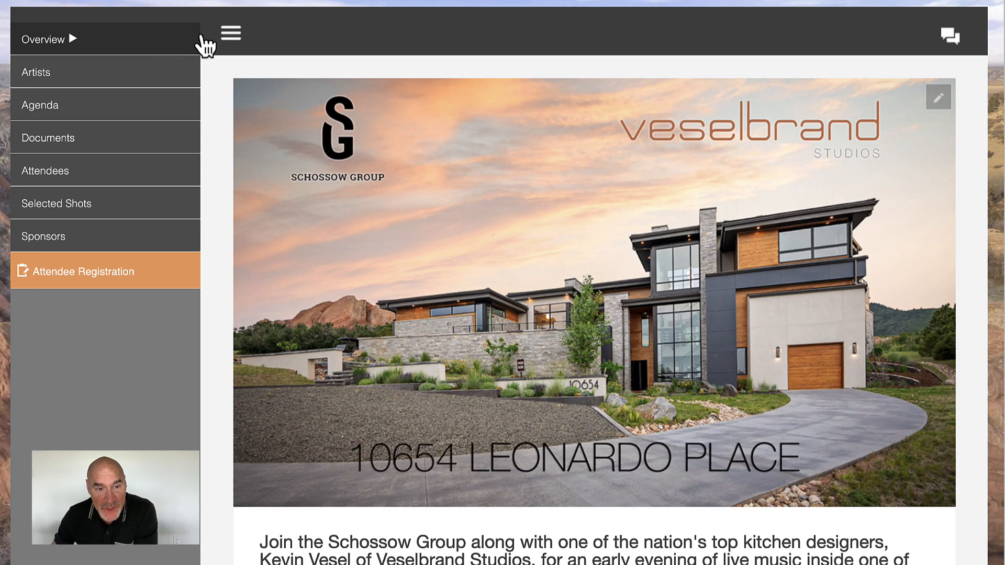
left_click(232, 35)
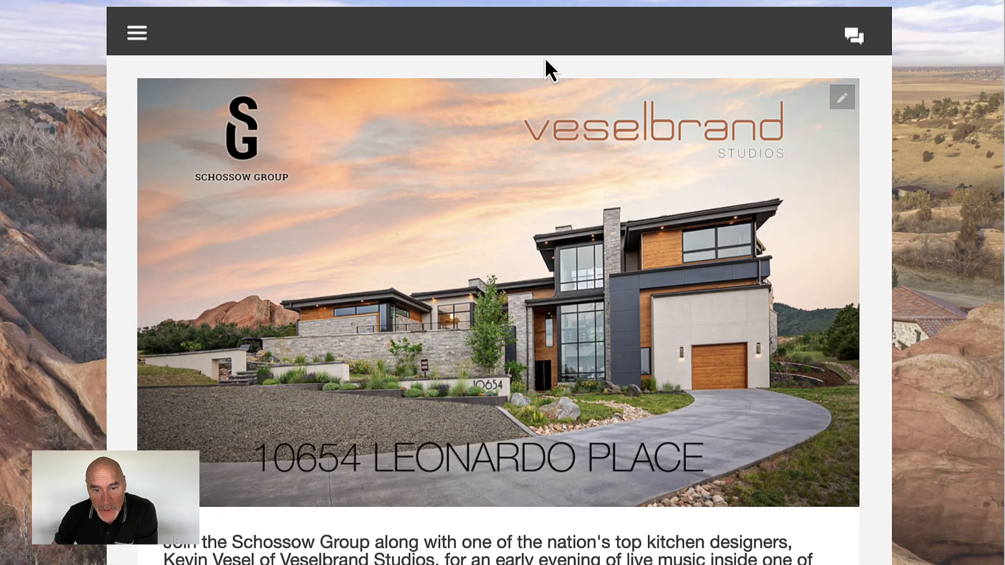
scroll(598, 125, "down", 8)
scroll(601, 128, "down", 15)
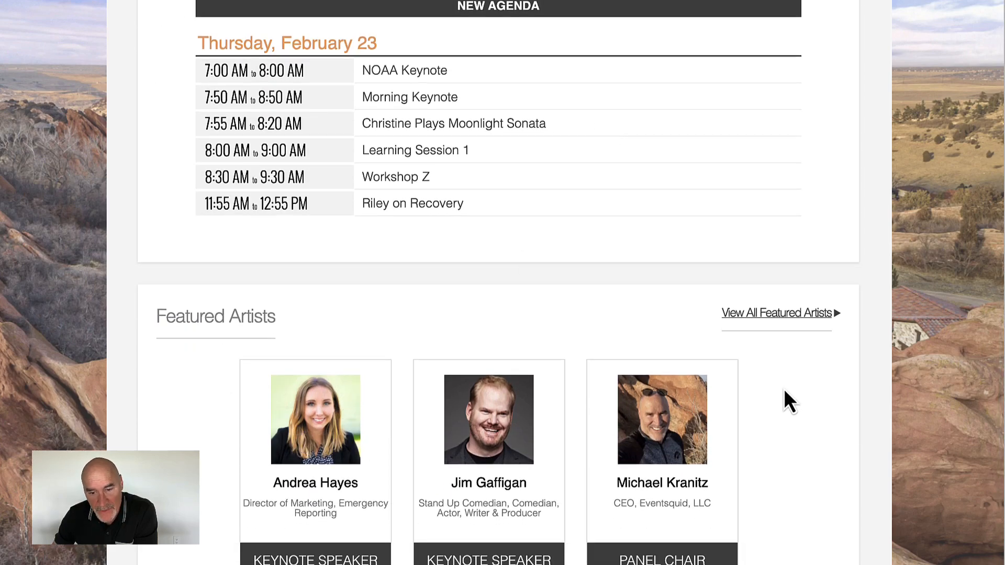
scroll(789, 402, "up", 15)
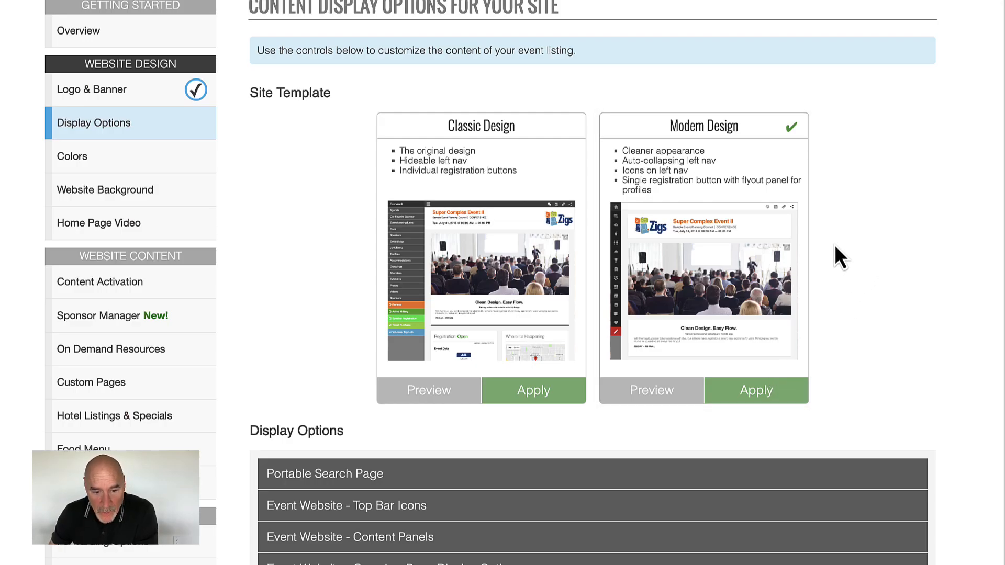
Step: Unhide the Save to Calendar, Link To This, Email Share, Facebook Share and Twitter Share top bar icons, and check the share options in the preview
scroll(834, 245, "down", 4)
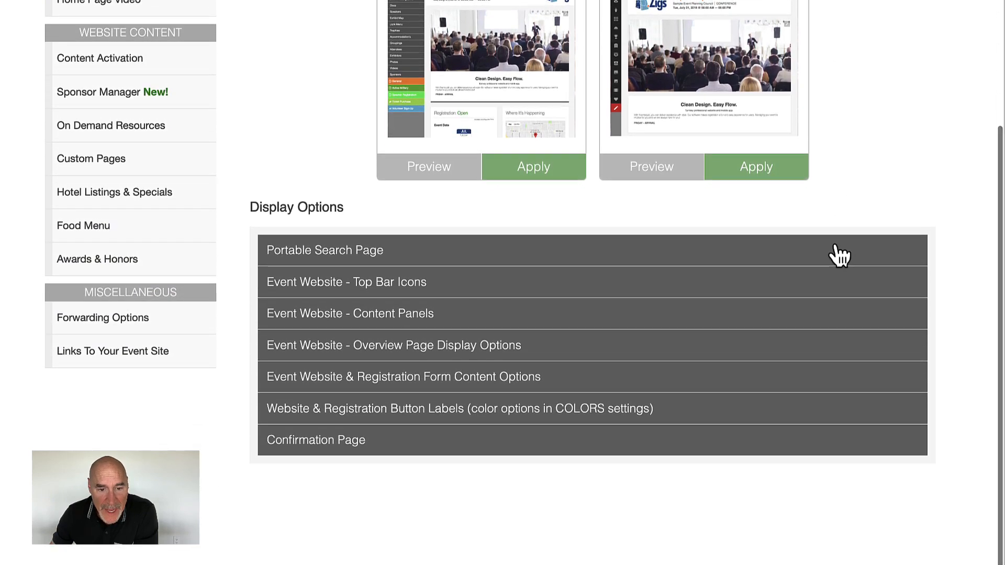
left_click(456, 291)
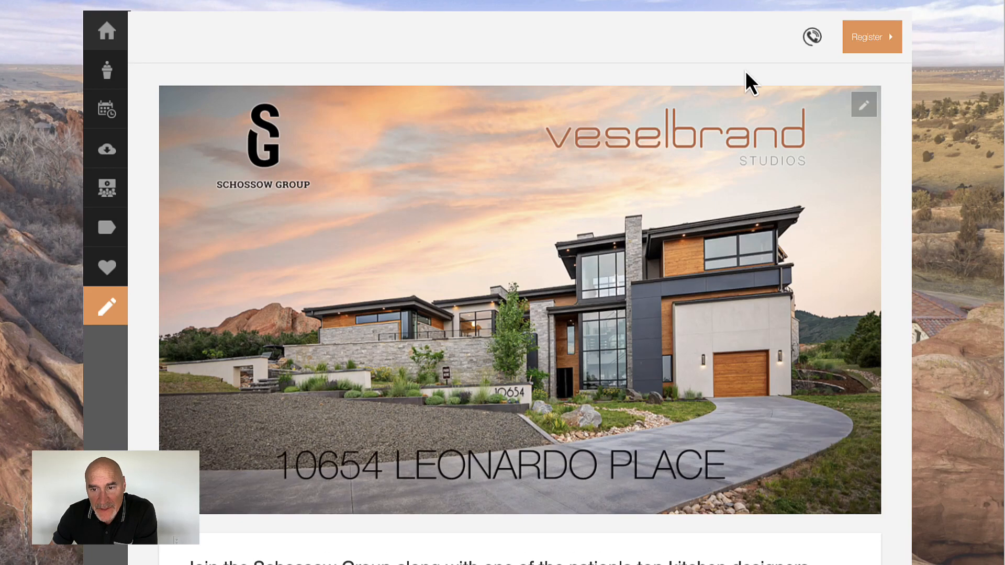
left_click(813, 37)
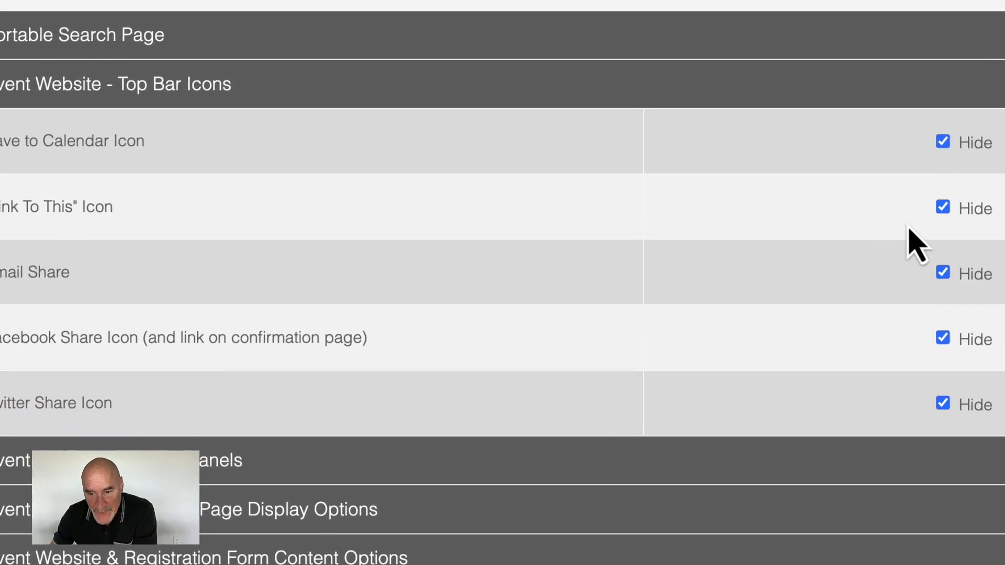
left_click(942, 142)
left_click(945, 208)
left_click(945, 274)
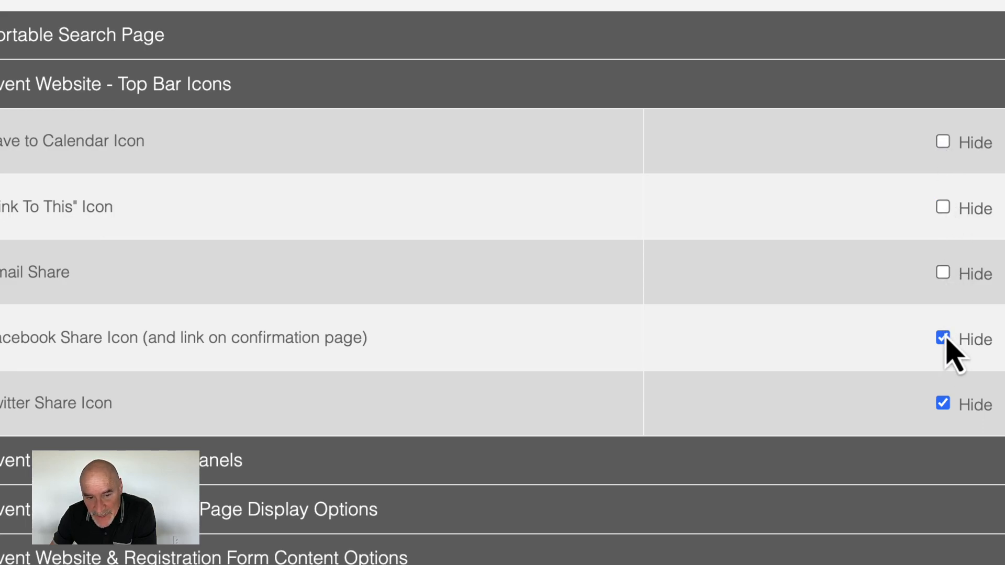
left_click(943, 338)
left_click(943, 403)
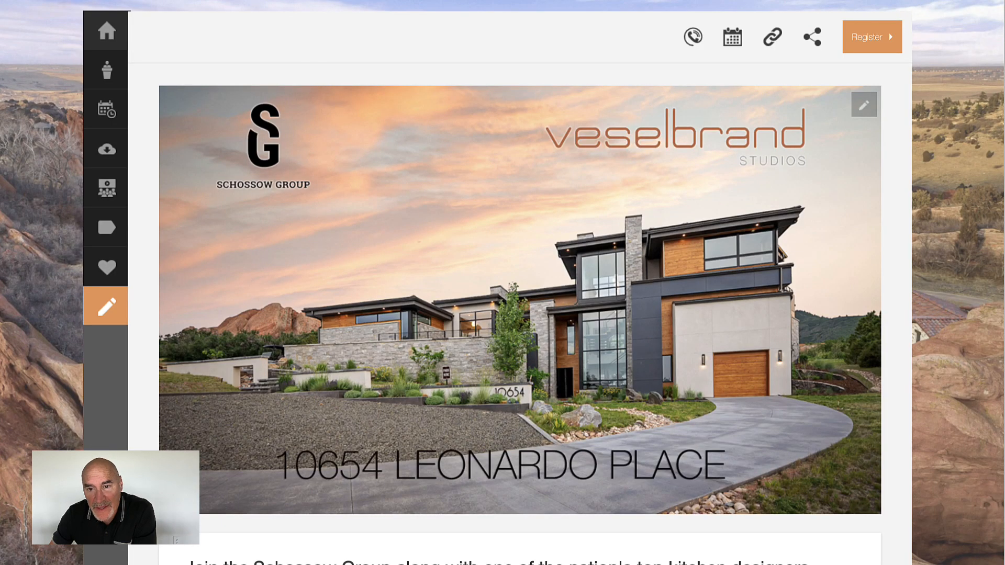
left_click(814, 41)
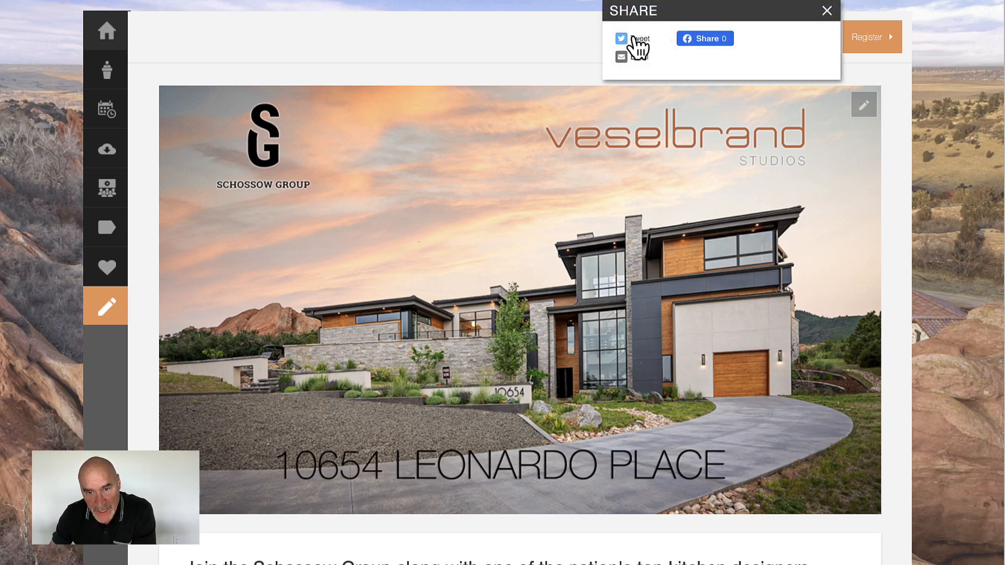
left_click(826, 11)
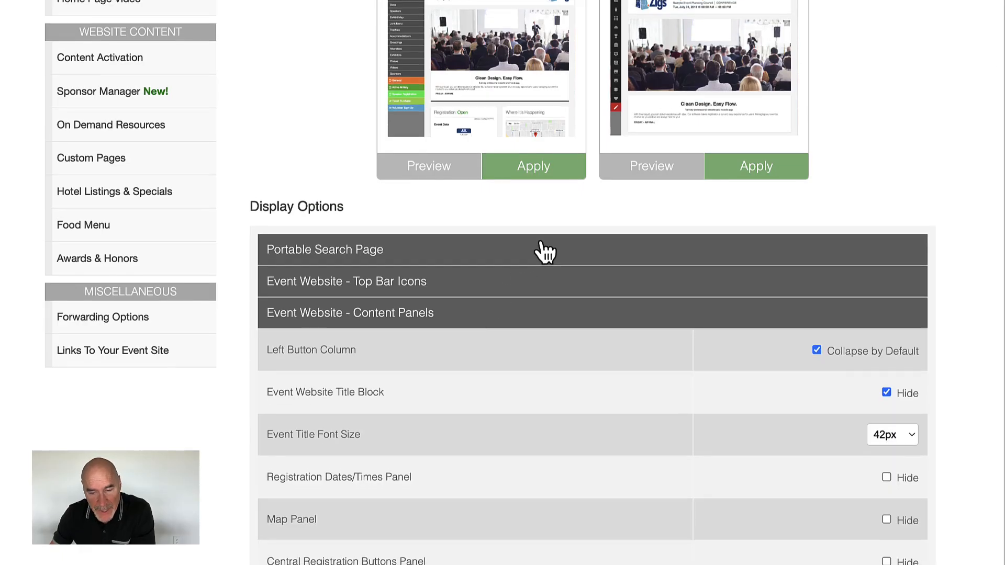
Step: Unhide the Event Website Title Block in the content panel options and check it in the site preview
scroll(544, 253, "down", 4)
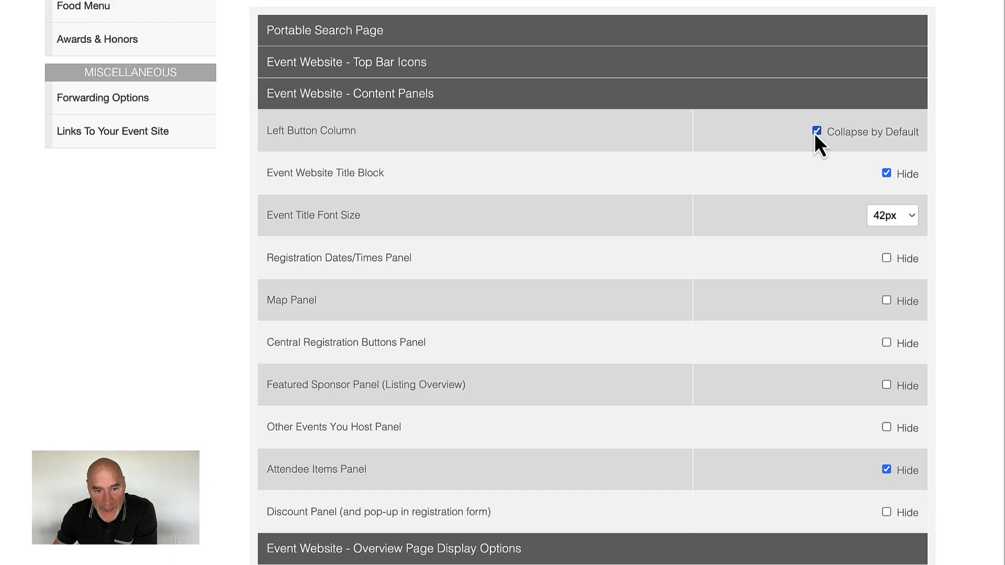
left_click(888, 174)
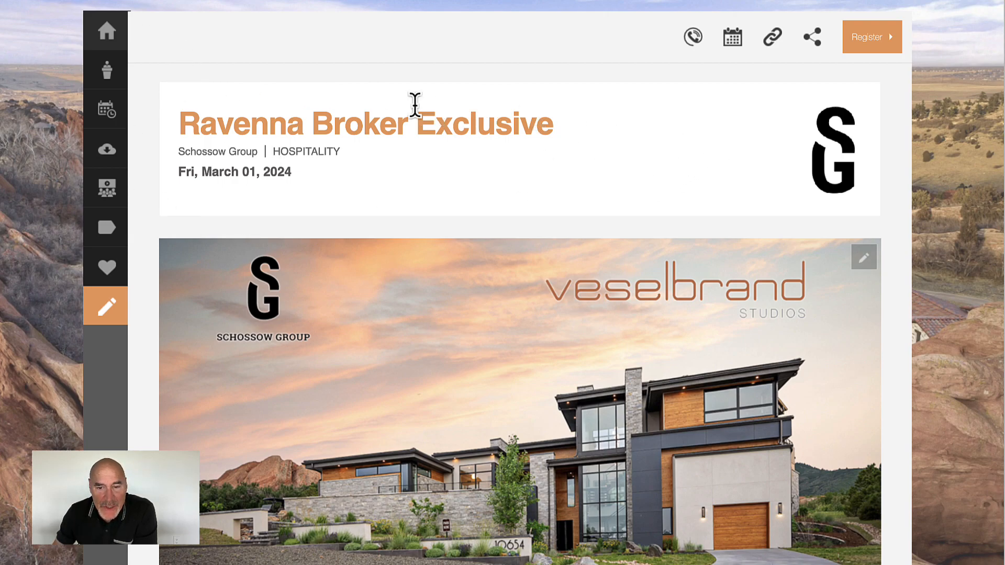
scroll(415, 105, "down", 3)
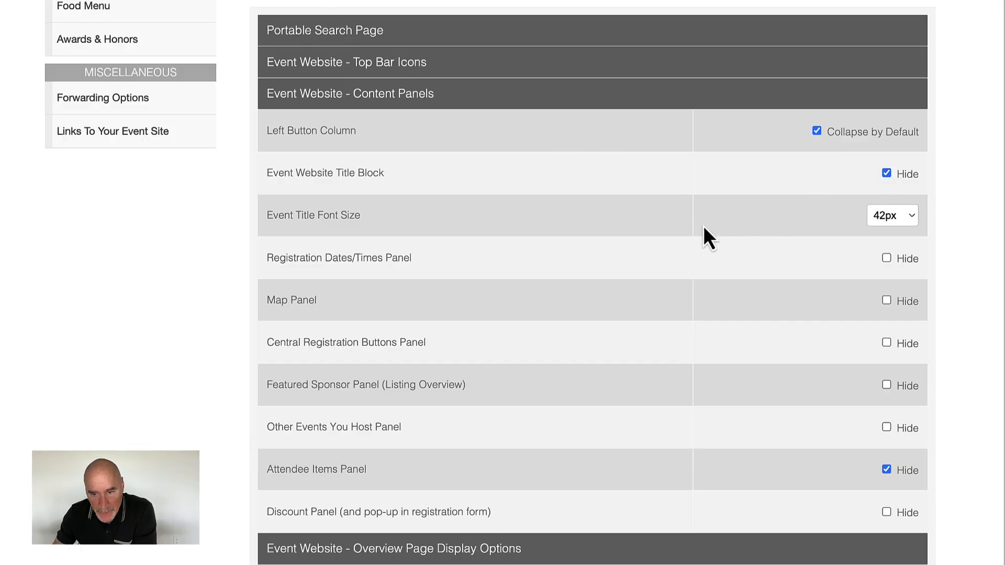
Step: Examine the home page panels in the site preview, including Featured Artists, Sponsors, Selection Options and Other Events We Are Hosting
scroll(704, 230, "down", 2)
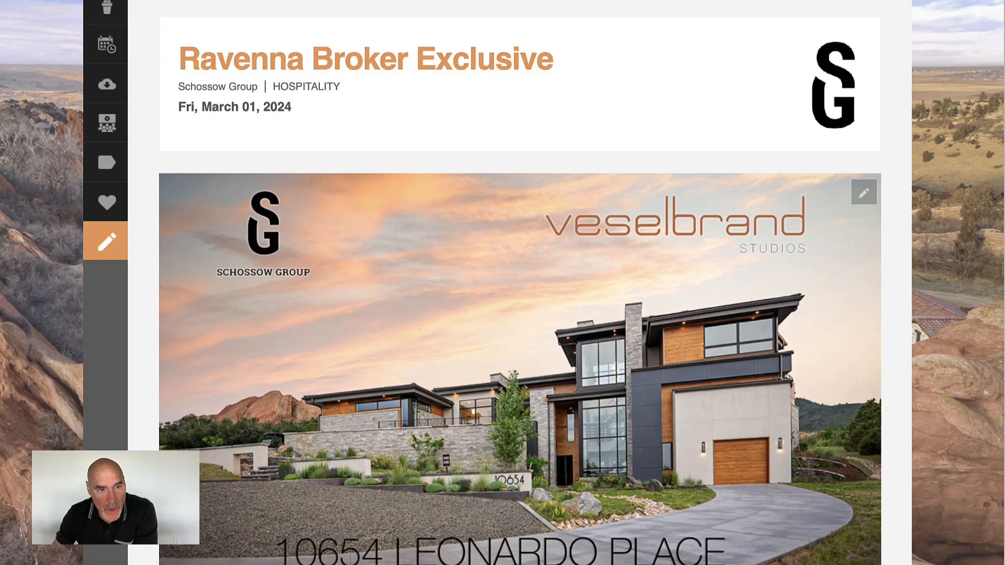
scroll(354, 92, "down", 3)
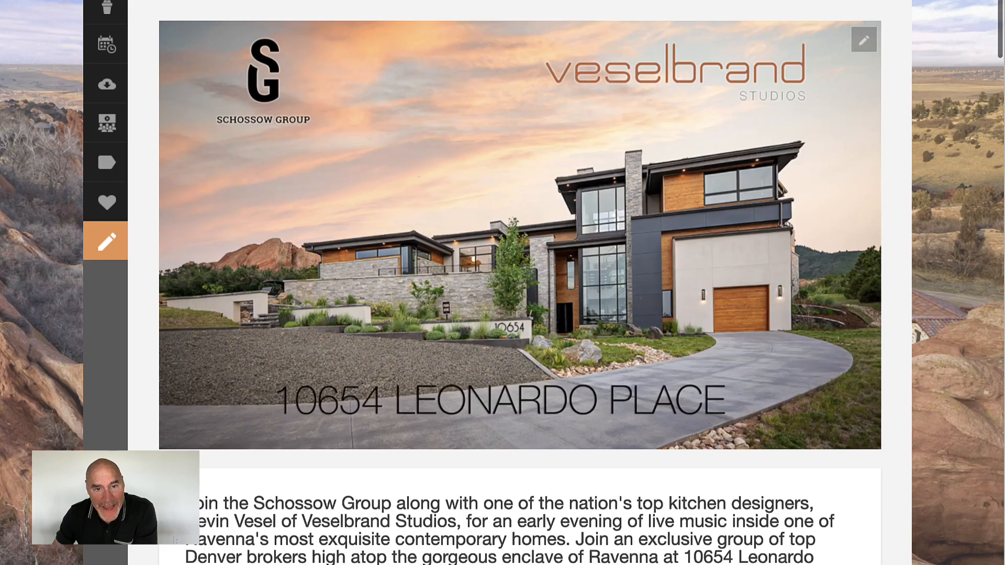
scroll(460, 130, "down", 15)
scroll(454, 121, "down", 20)
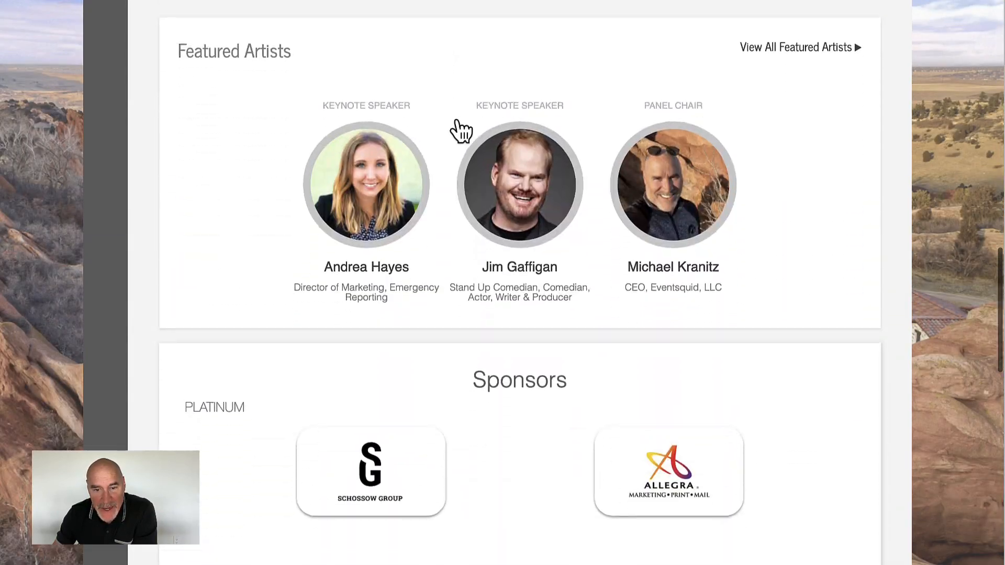
scroll(287, 79, "down", 1)
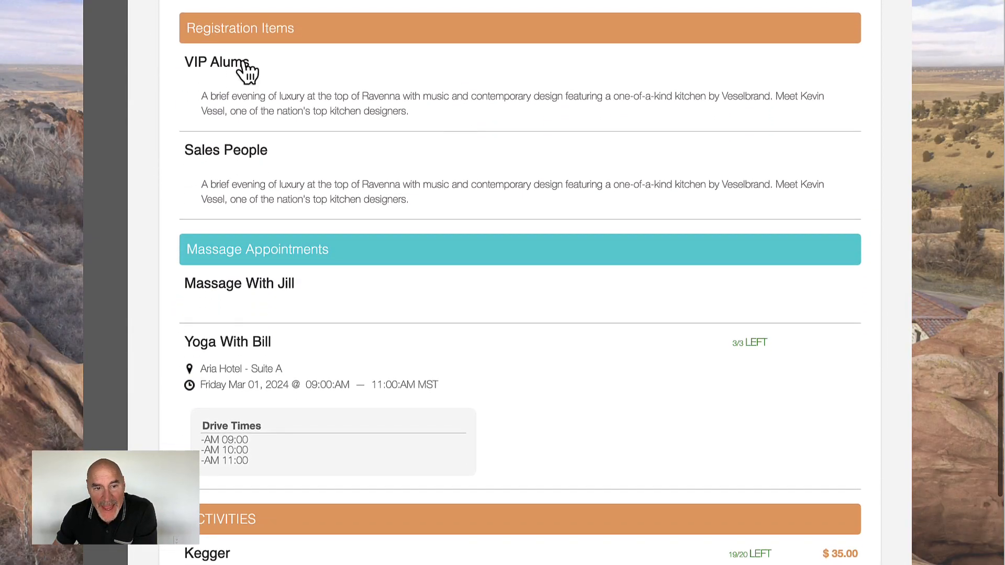
scroll(289, 141, "down", 2)
scroll(289, 140, "down", 4)
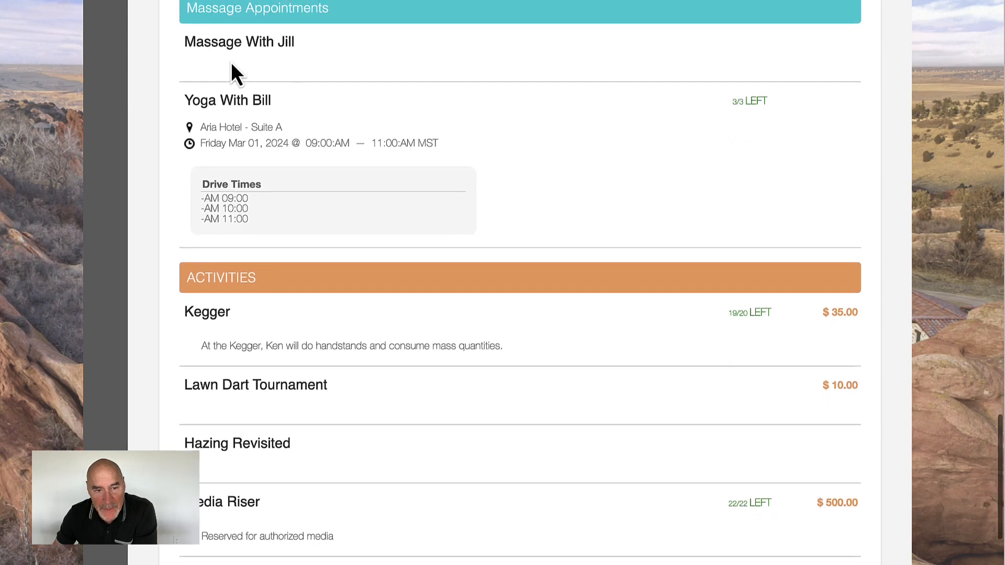
scroll(731, 202, "down", 5)
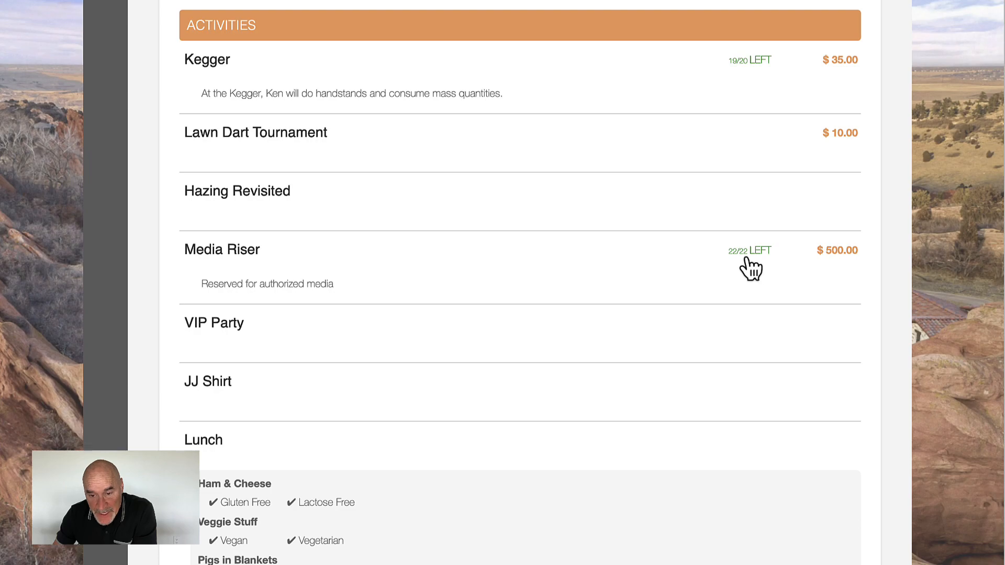
scroll(738, 267, "down", 5)
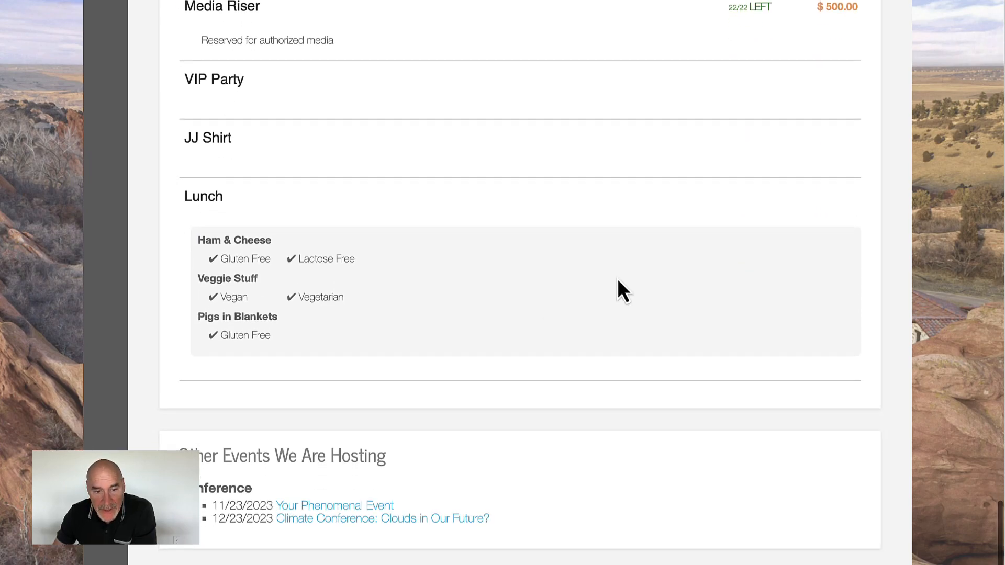
scroll(362, 181, "up", 10)
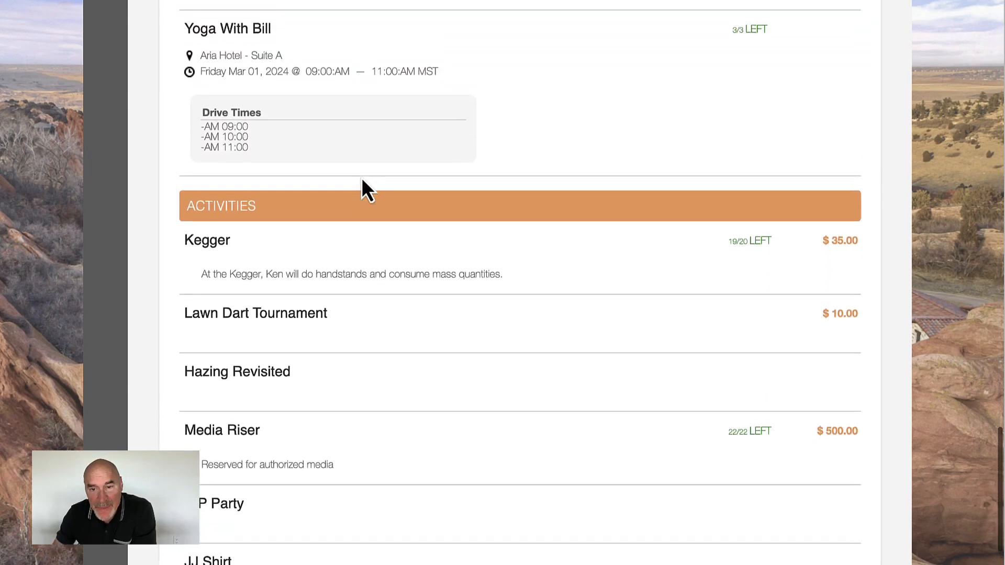
scroll(363, 180, "up", 10)
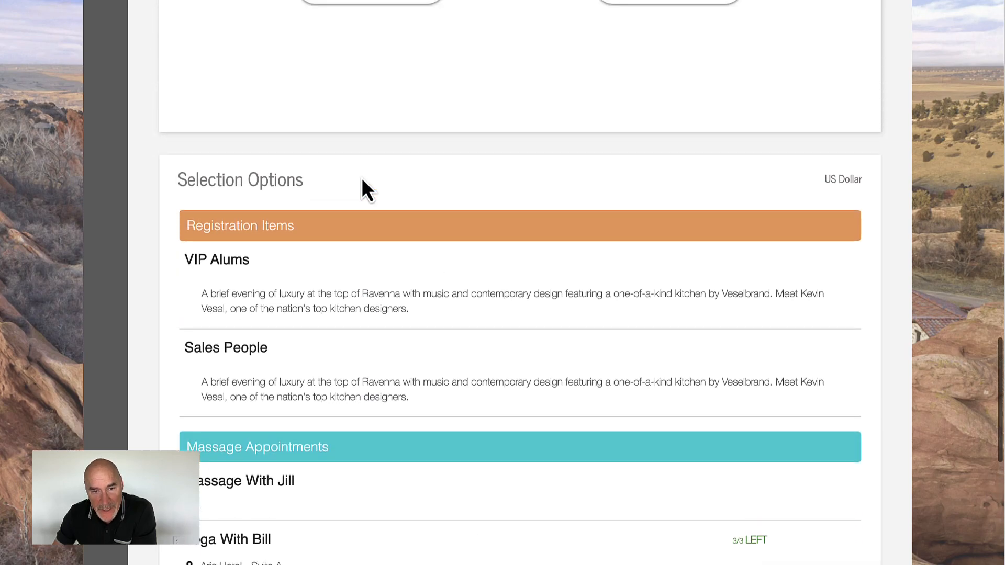
scroll(361, 177, "down", 7)
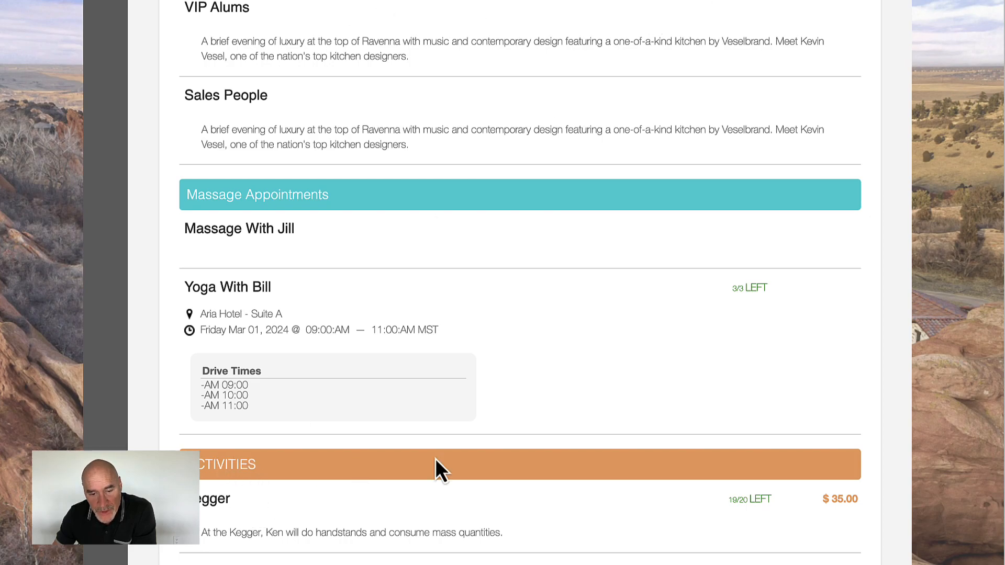
Step: Look back through the Selection Options, Sponsors and featured people panels on the home page of the site preview
scroll(563, 457, "down", 1)
scroll(563, 461, "up", 16)
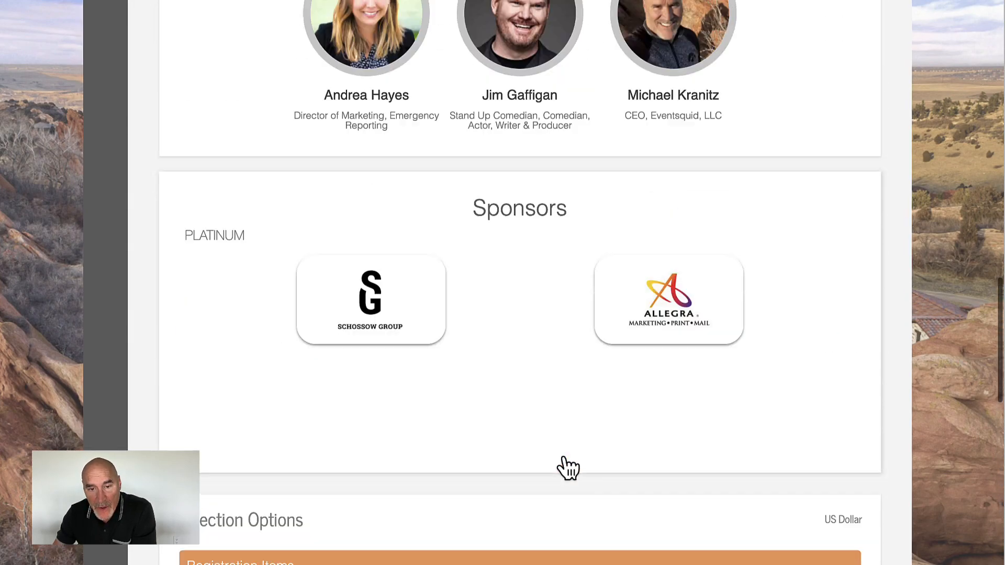
scroll(568, 467, "up", 10)
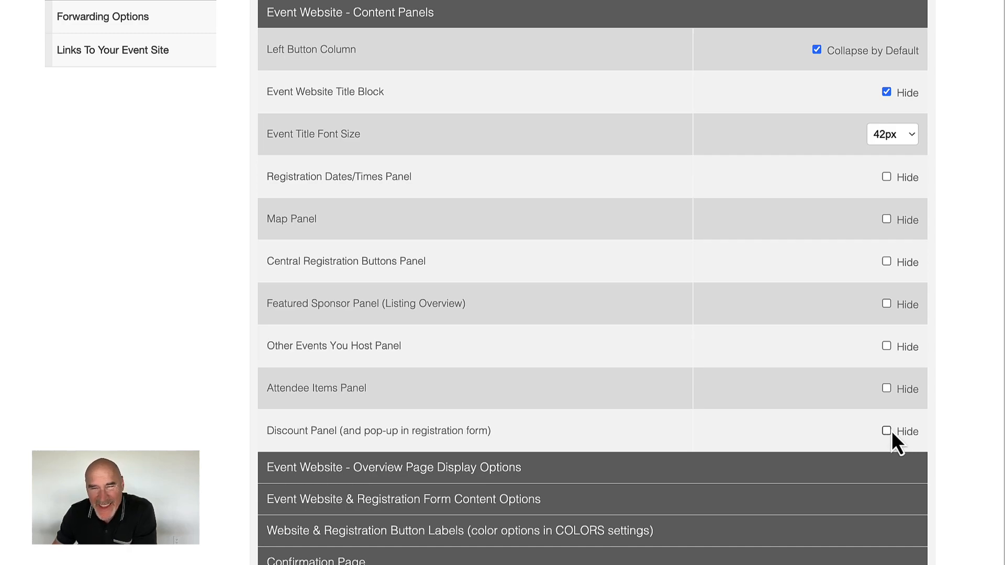
Step: Review the Overview Page Display Options and the Website & Registration Button Labels in the site's display options
left_click(523, 13)
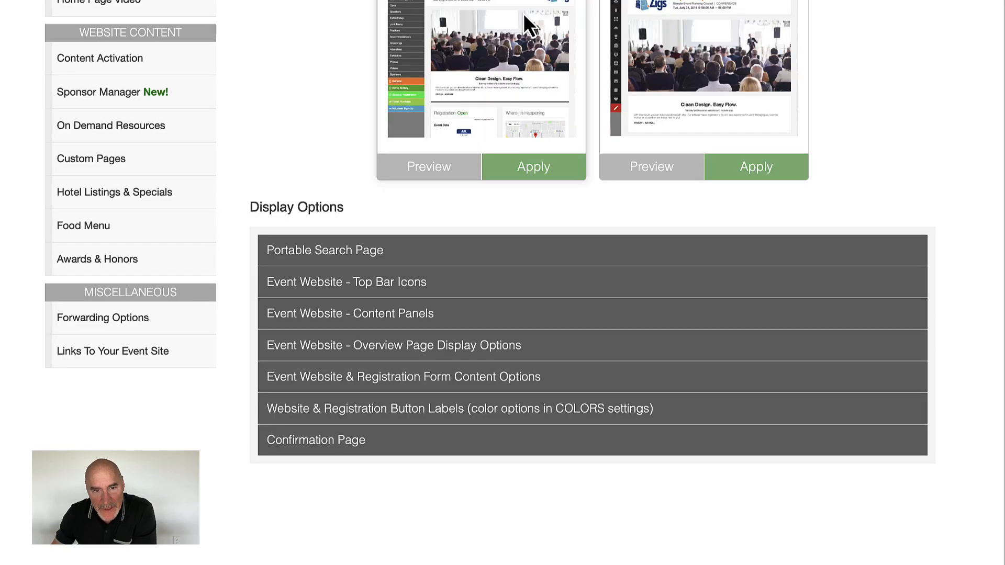
left_click(533, 350)
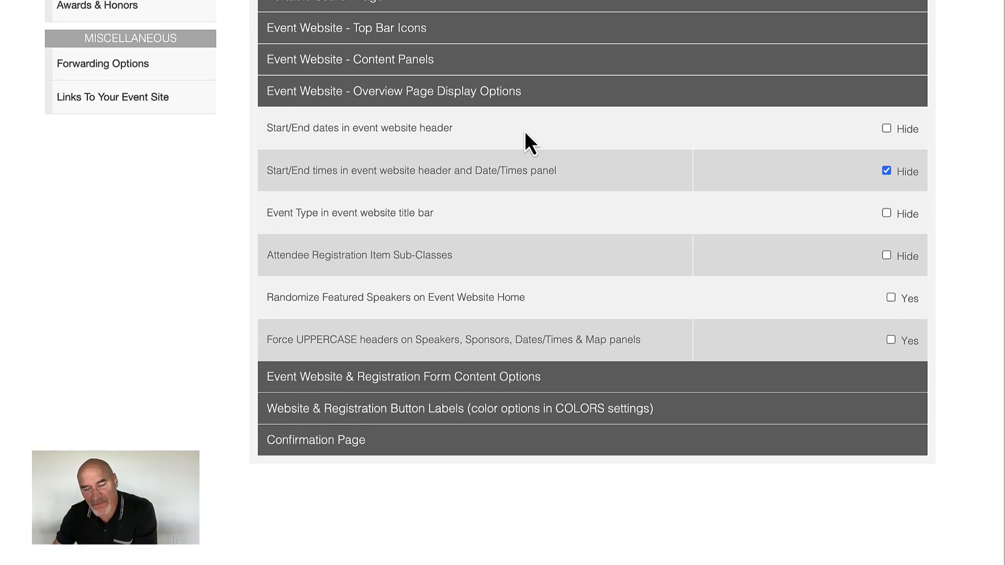
left_click(417, 102)
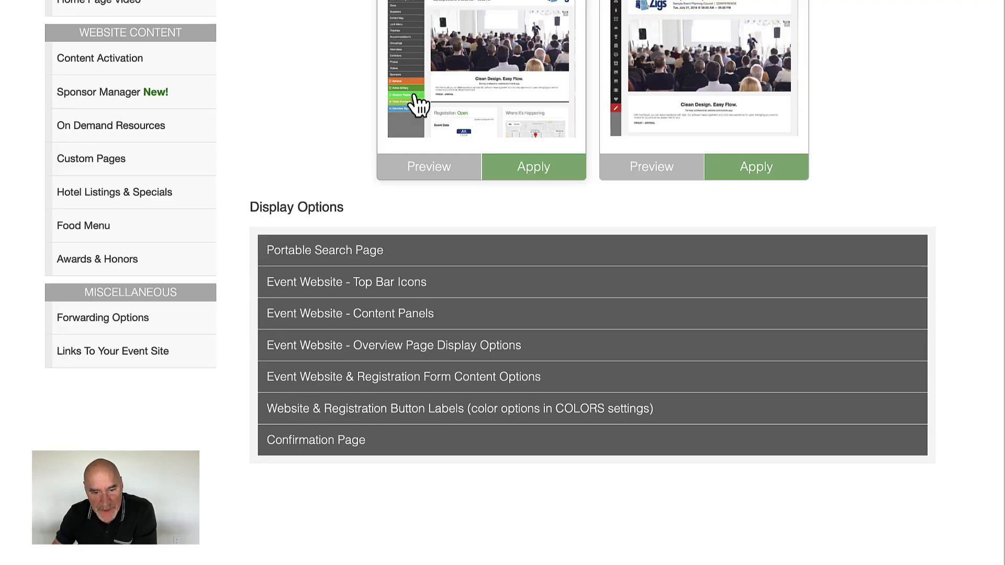
left_click(426, 416)
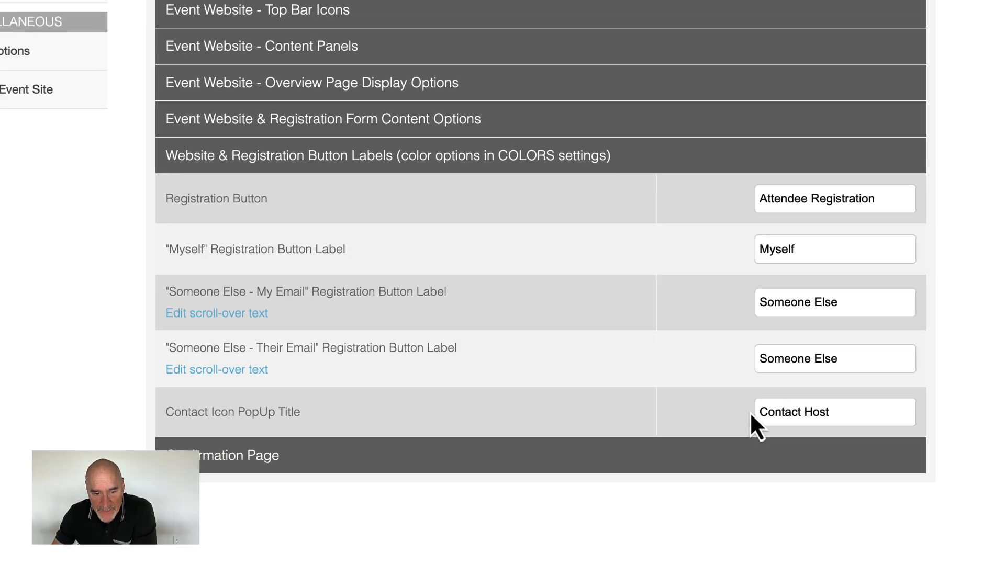
Step: Open the Home Page Video settings, check the video ID types while keeping 11-Character YouTube ID, and view the existing video
scroll(658, 327, "up", 10)
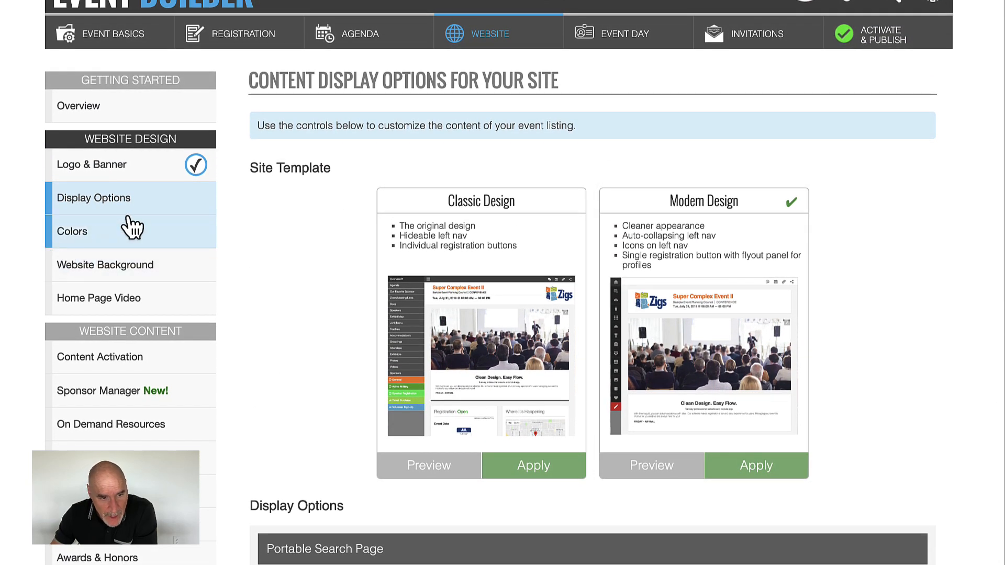
left_click(99, 303)
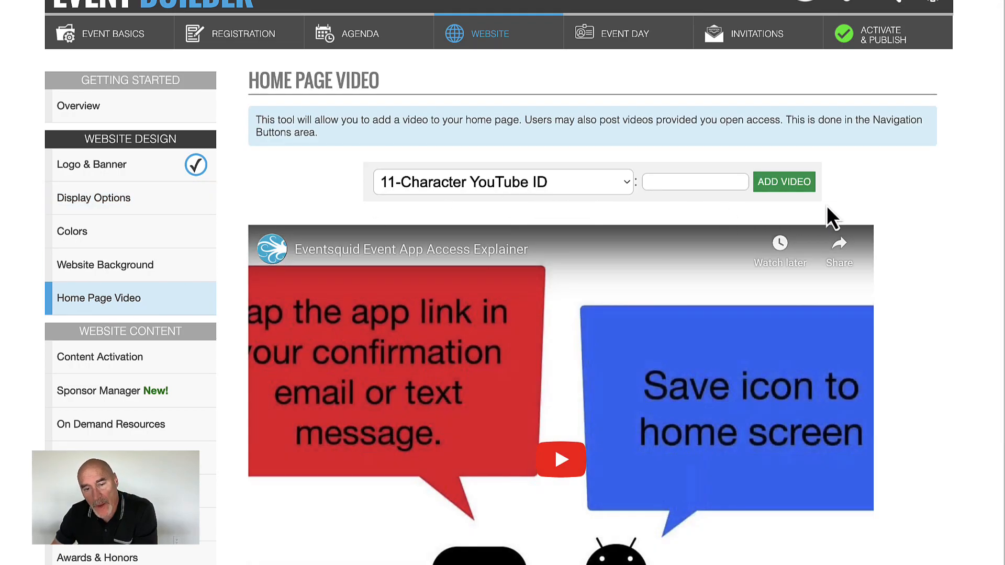
left_click(586, 186)
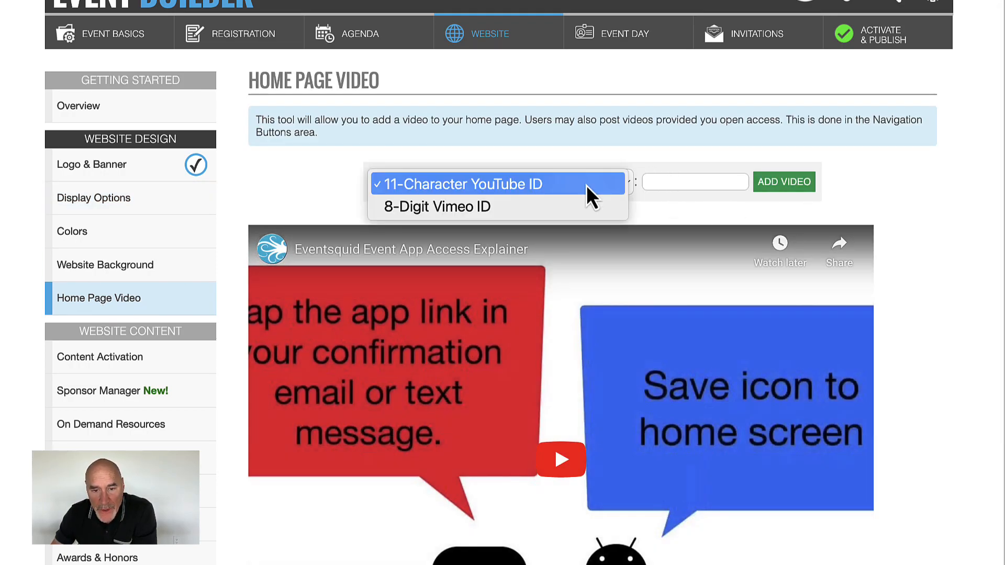
left_click(538, 187)
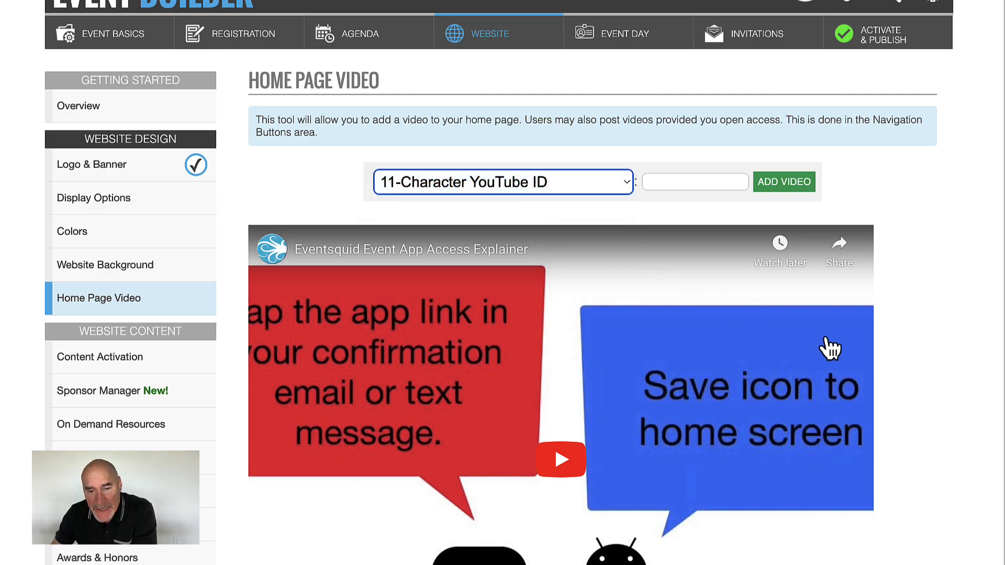
scroll(858, 359, "down", 3)
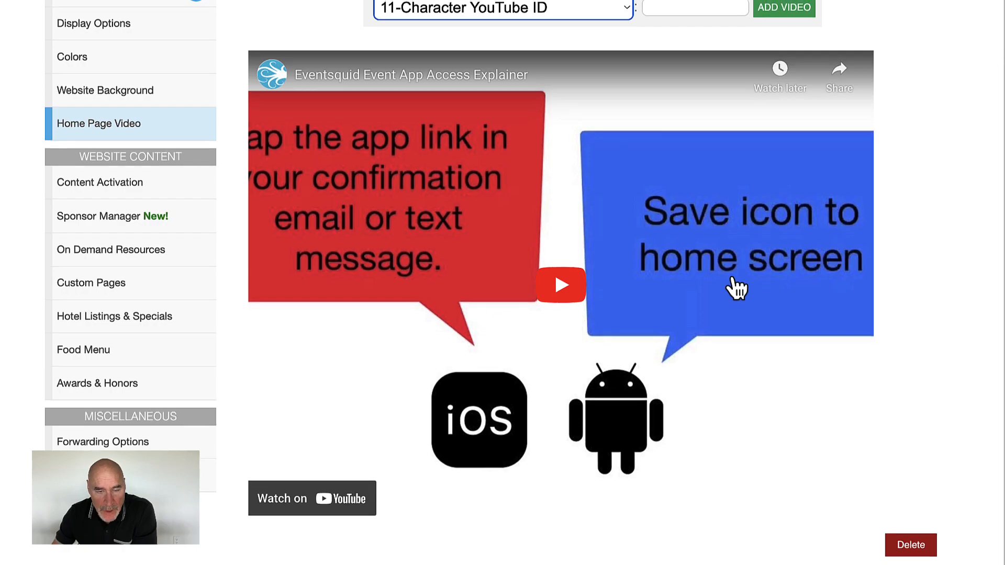
scroll(732, 285, "up", 3)
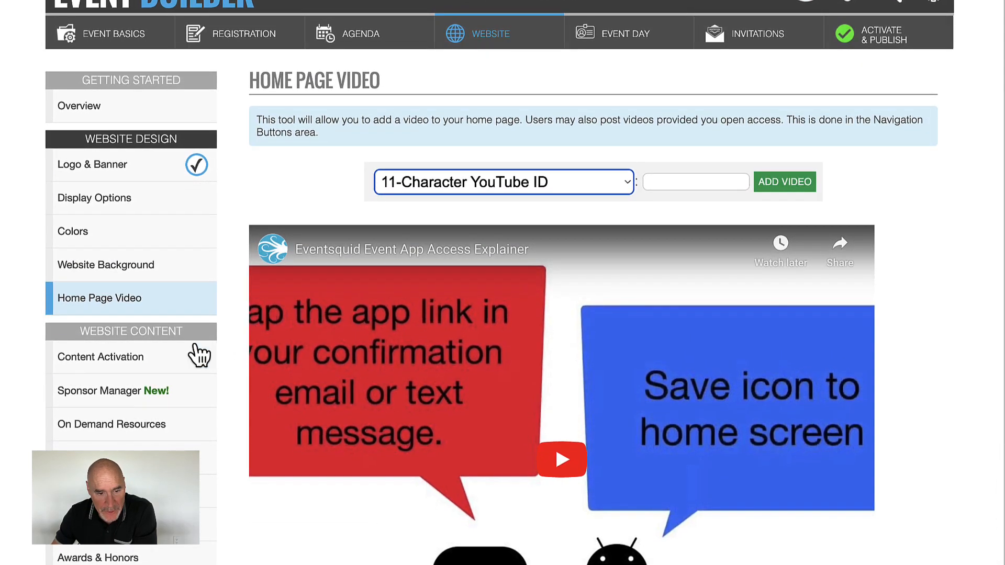
Step: Open the Content Activation page and review the order, names and activation states of the website buttons
left_click(147, 362)
scroll(512, 225, "down", 3)
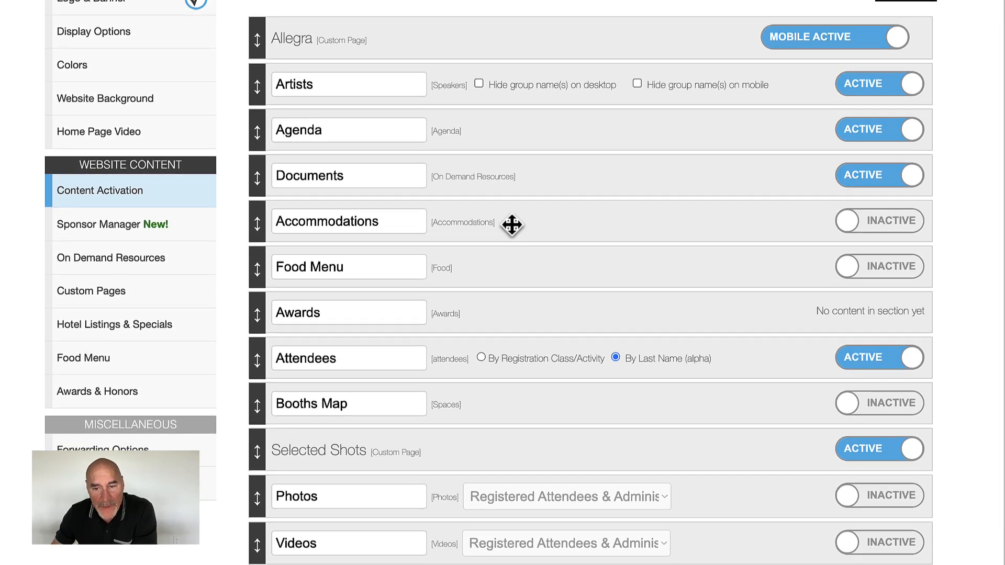
mouse_move(255, 178)
left_mouse_down()
mouse_move(258, 265)
mouse_move(260, 168)
left_mouse_up()
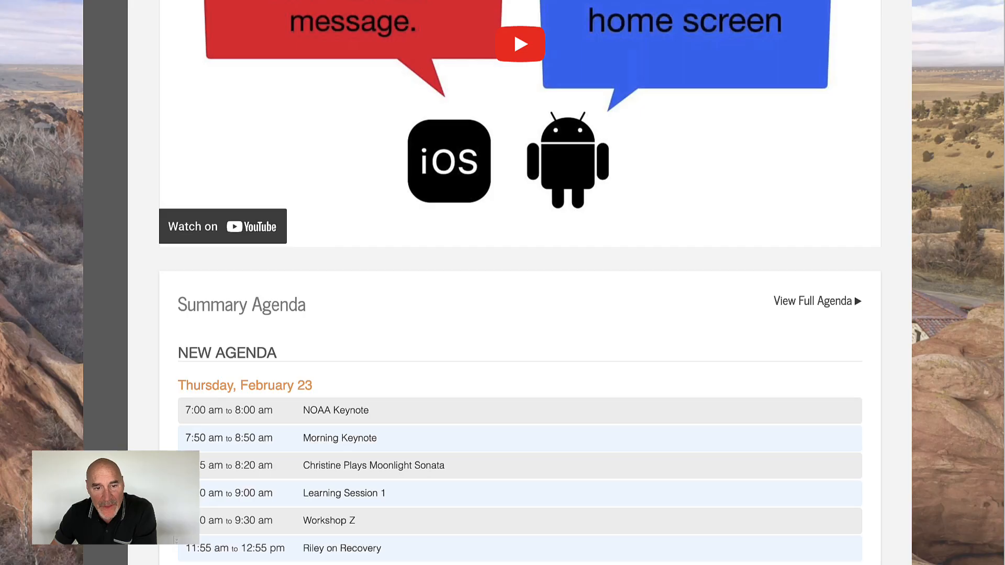
Step: Start a registration from the site preview and validate the attendee's e-mail address to open the registration form
scroll(348, 82, "up", 10)
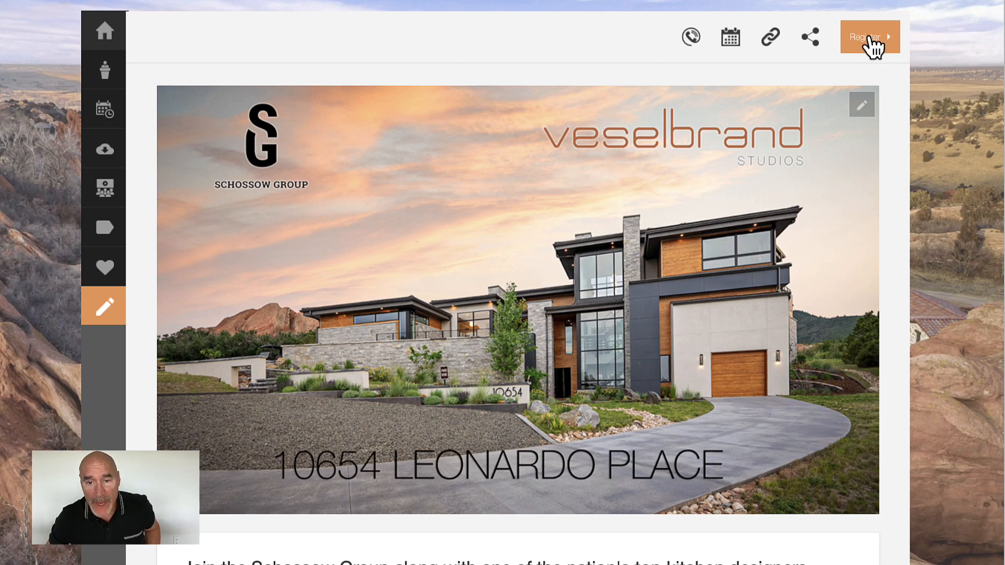
left_click(870, 39)
left_click(298, 132)
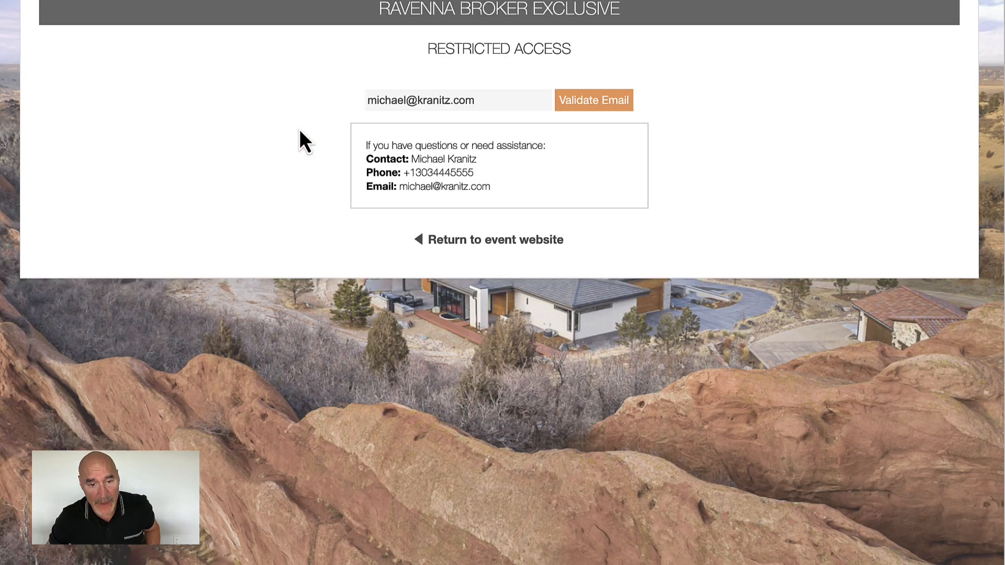
left_click(591, 107)
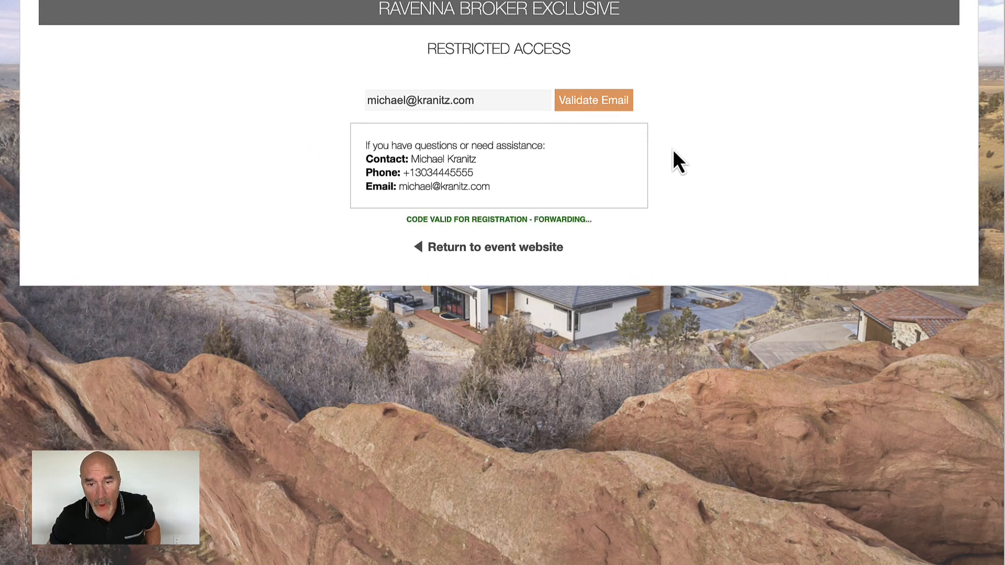
left_click(707, 157)
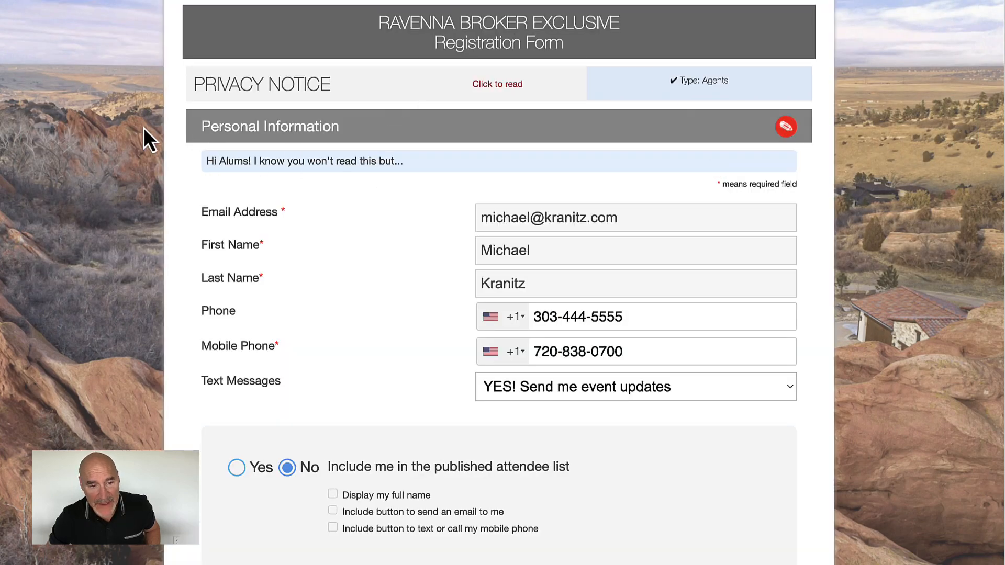
Step: Examine the Personal Information section of the registration form, and return to the Content Activation & Button Setup page
scroll(919, 131, "down", 5)
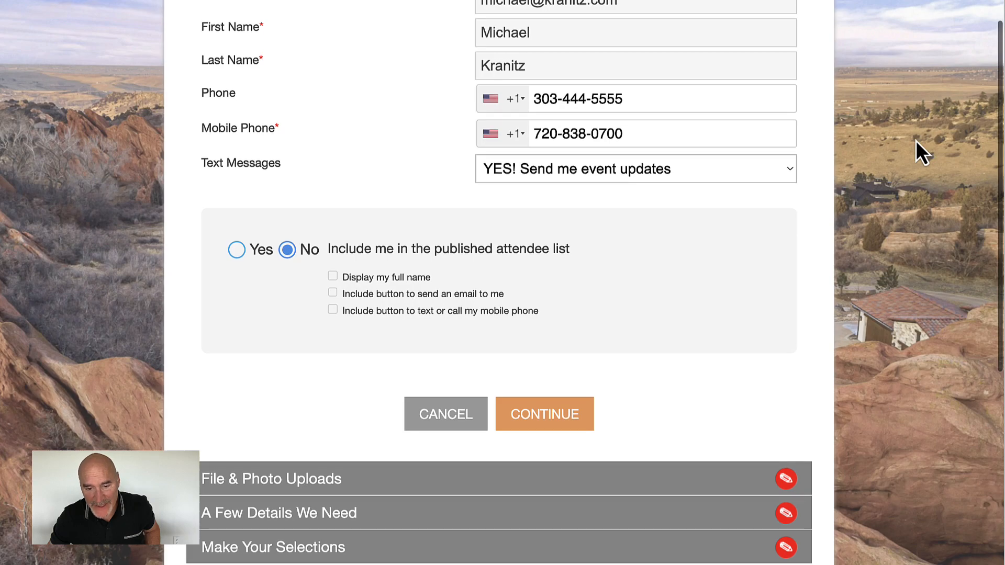
scroll(919, 152, "up", 5)
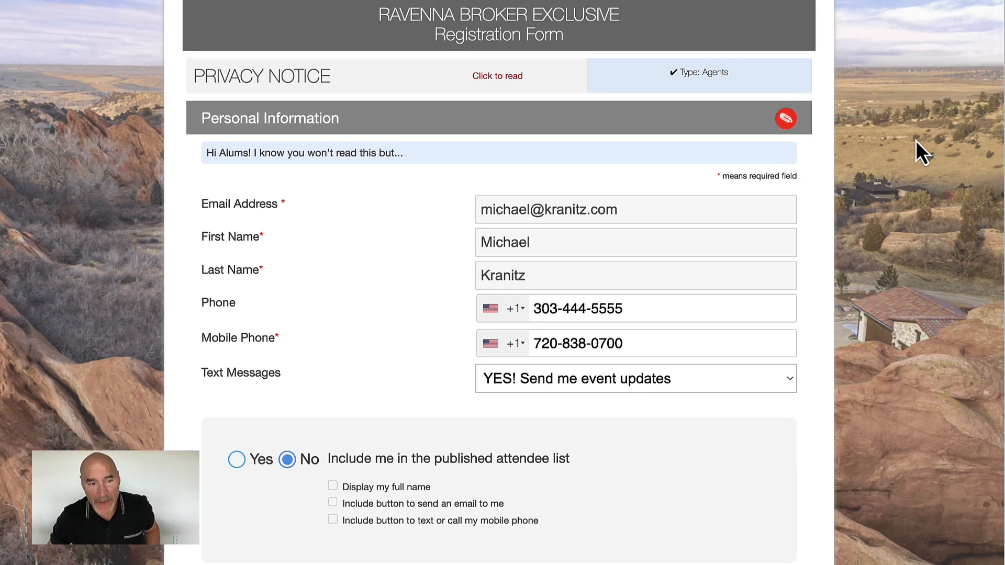
scroll(919, 152, "up", 1)
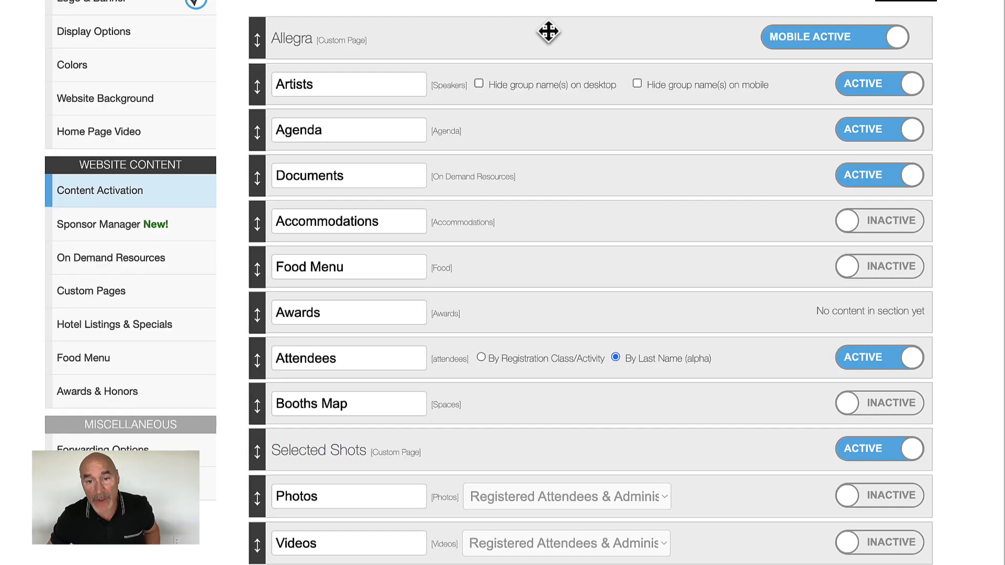
scroll(547, 29, "up", 4)
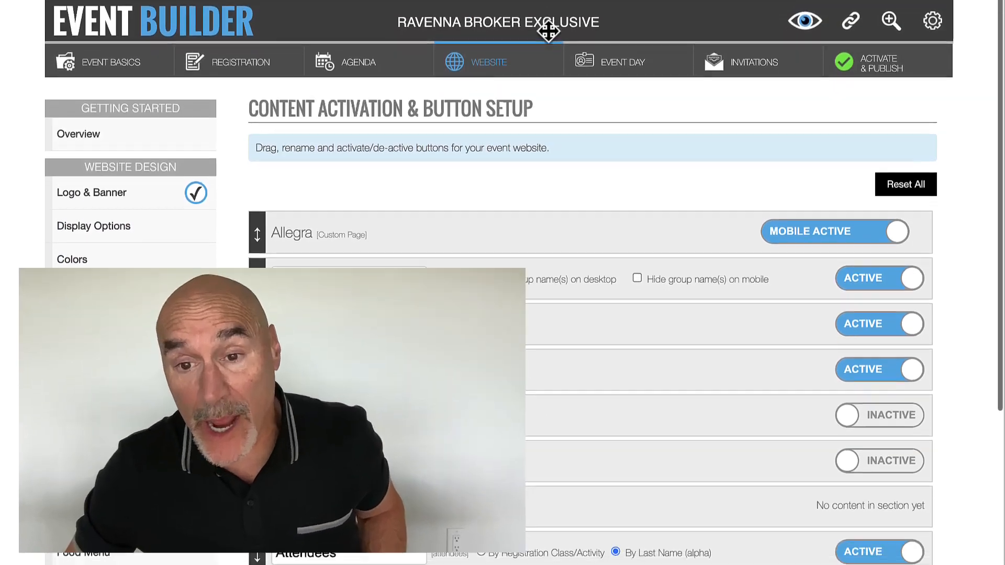